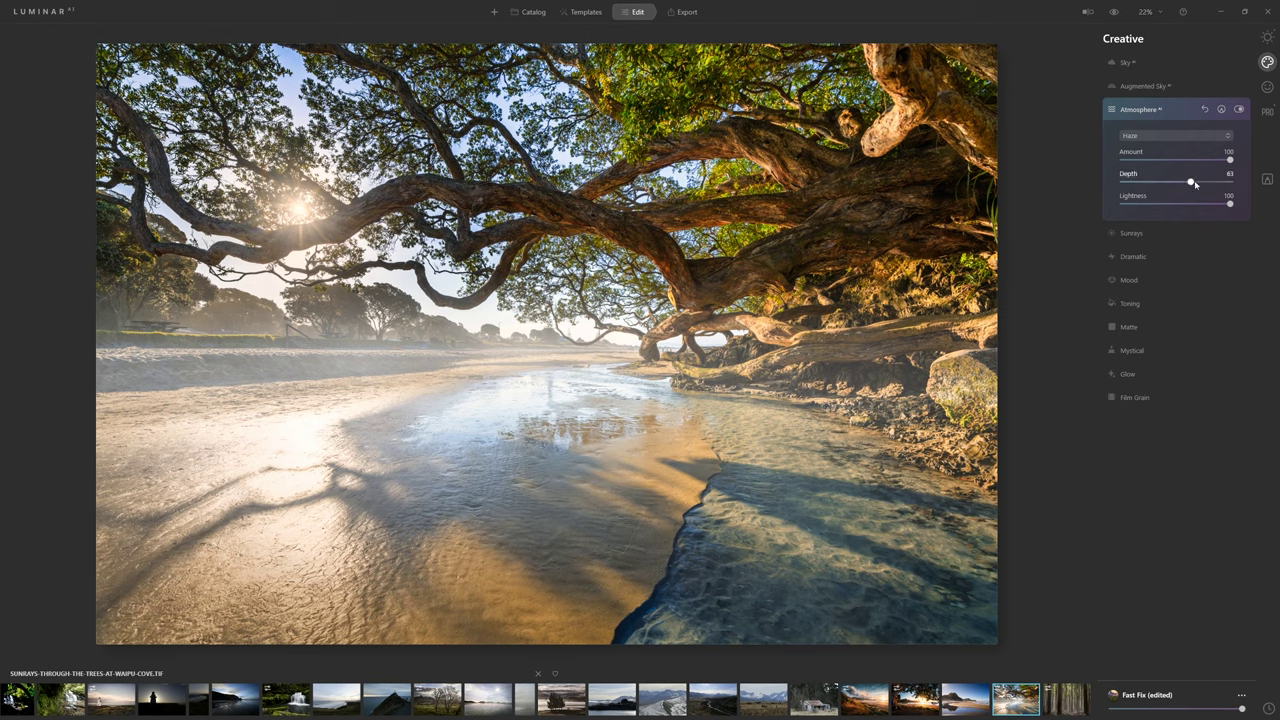
Step: Add Sunrays with the amount at 100 and place the sun center over the real sun behind the branches
mouse_move(1193, 187)
mouse_down()
mouse_move(1175, 185)
mouse_move(1193, 186)
mouse_up()
click(1132, 233)
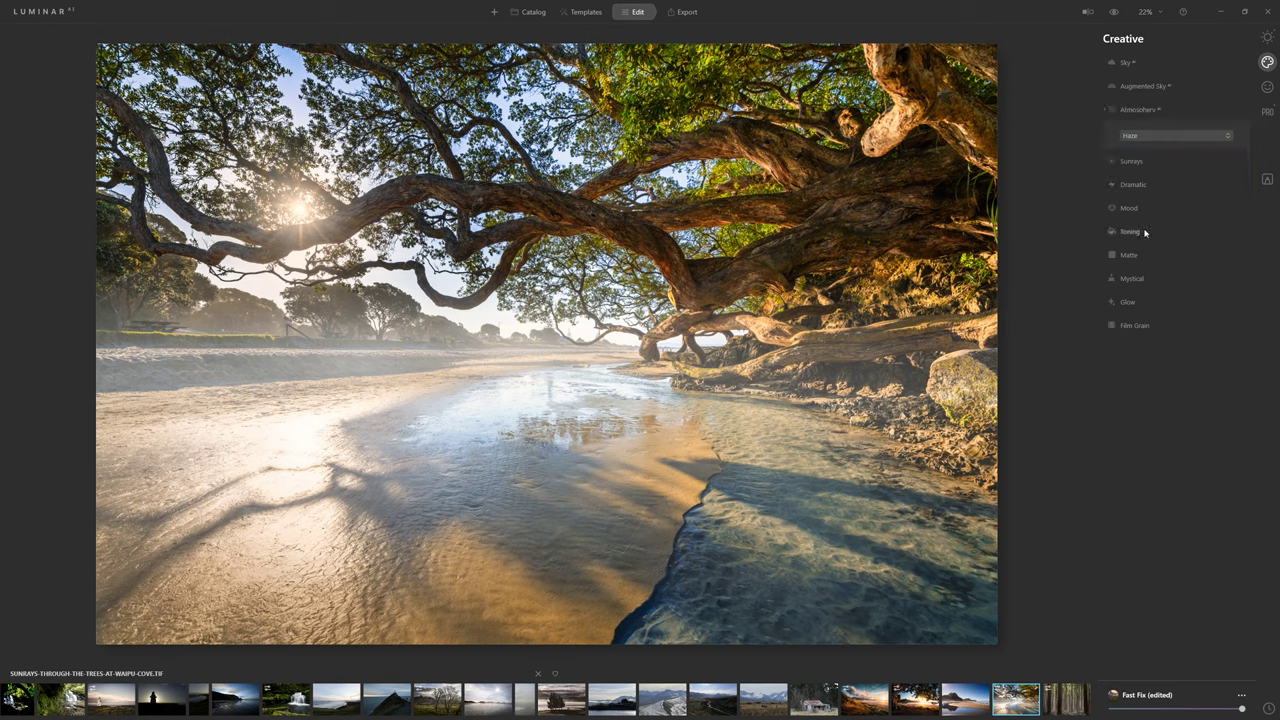
click(1174, 160)
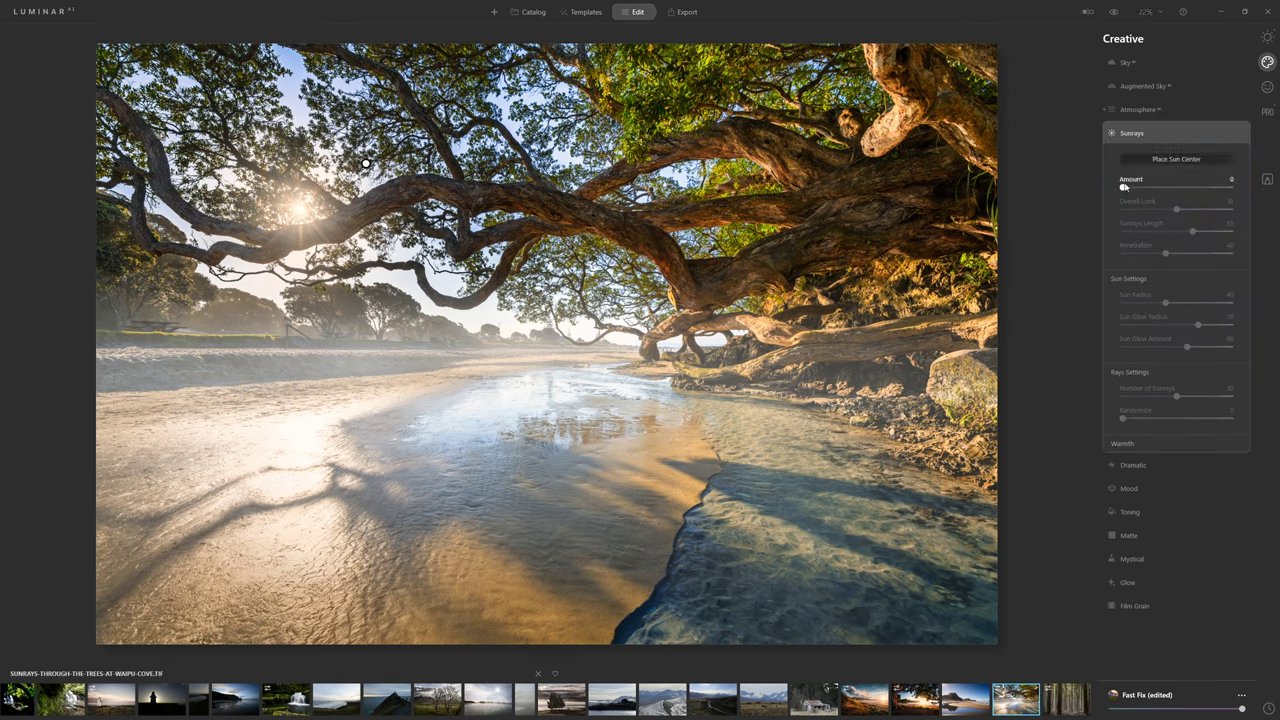
drag(1124, 187, 1232, 186)
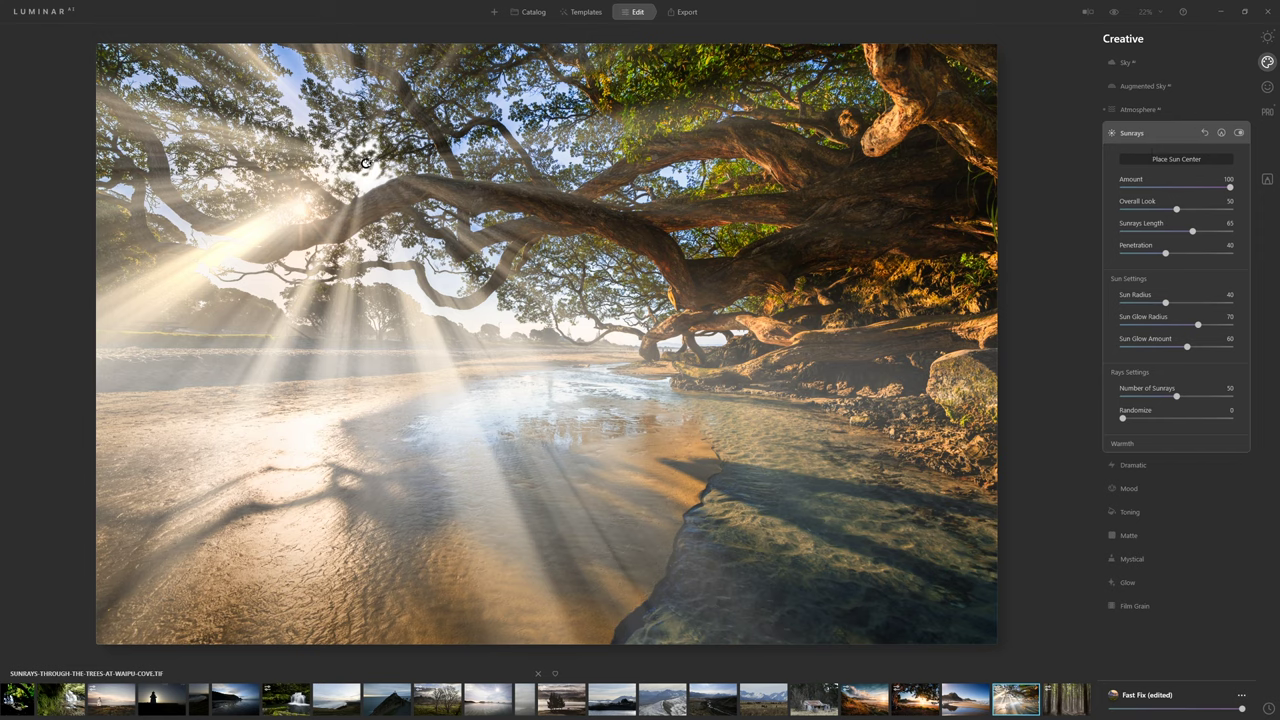
drag(366, 163, 300, 60)
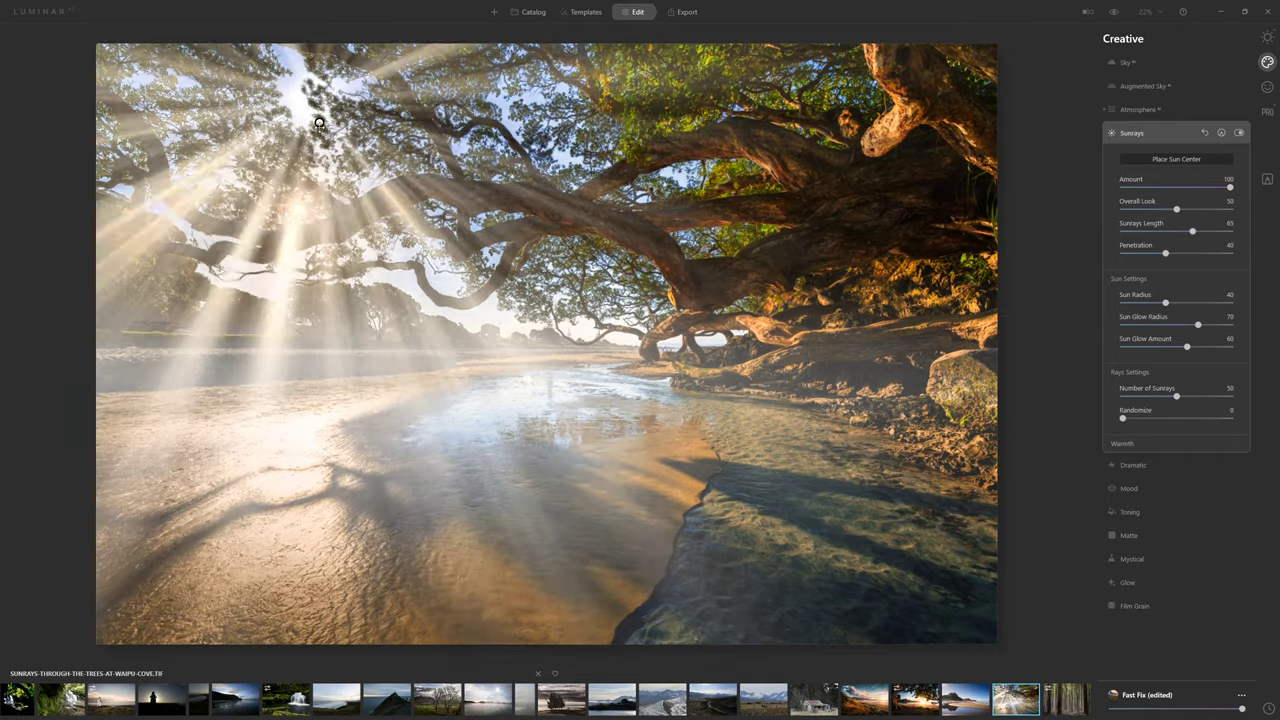
drag(286, 80, 297, 206)
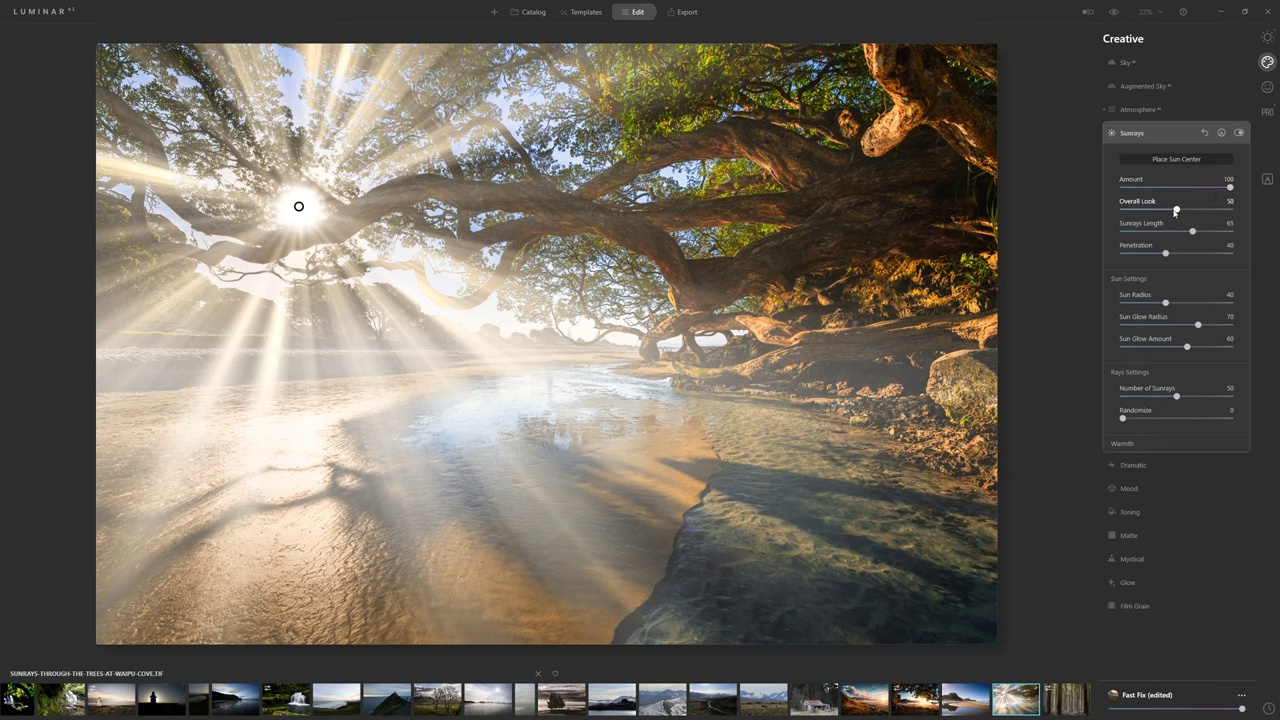
Step: Refine the Sunrays: overall look 58, sun radius 10, glow radius 100, glow amount 28, number of sunrays 58, and randomize 20
mouse_move(1178, 211)
mouse_down()
mouse_move(1159, 211)
mouse_move(1216, 214)
mouse_move(1186, 212)
mouse_up()
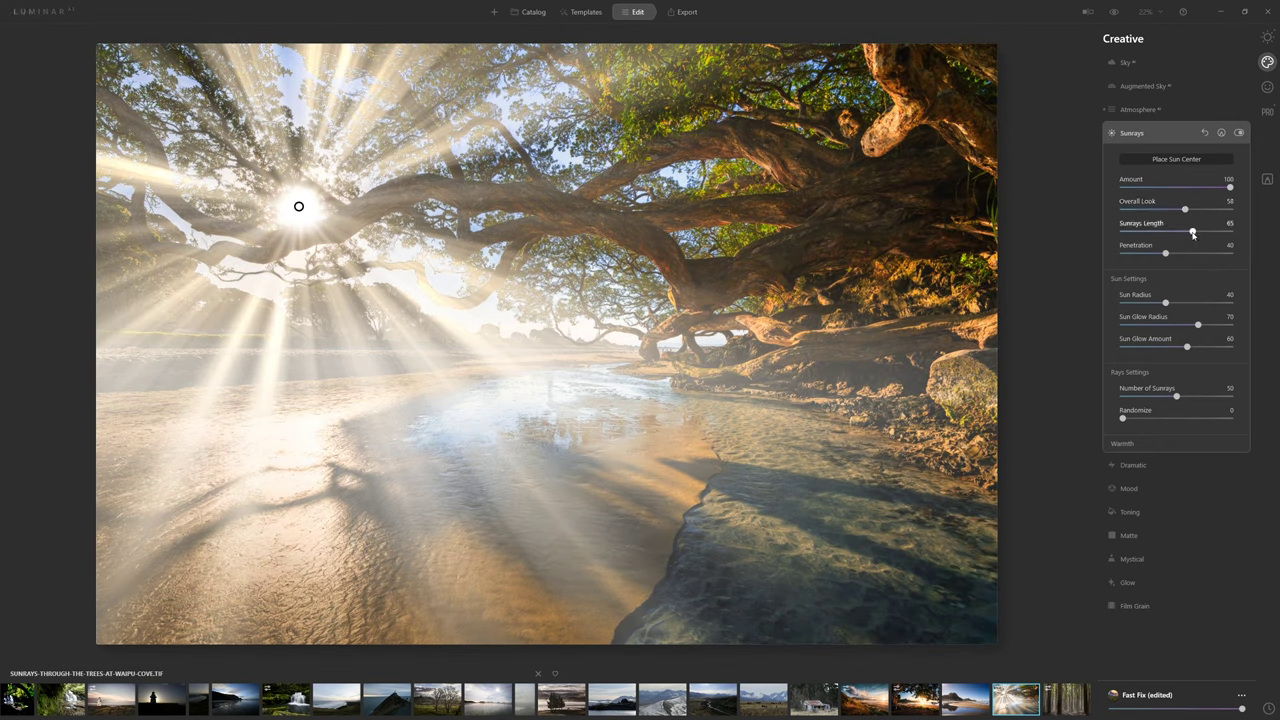
drag(1198, 325, 1153, 347)
drag(1165, 303, 1130, 312)
drag(1176, 396, 1144, 420)
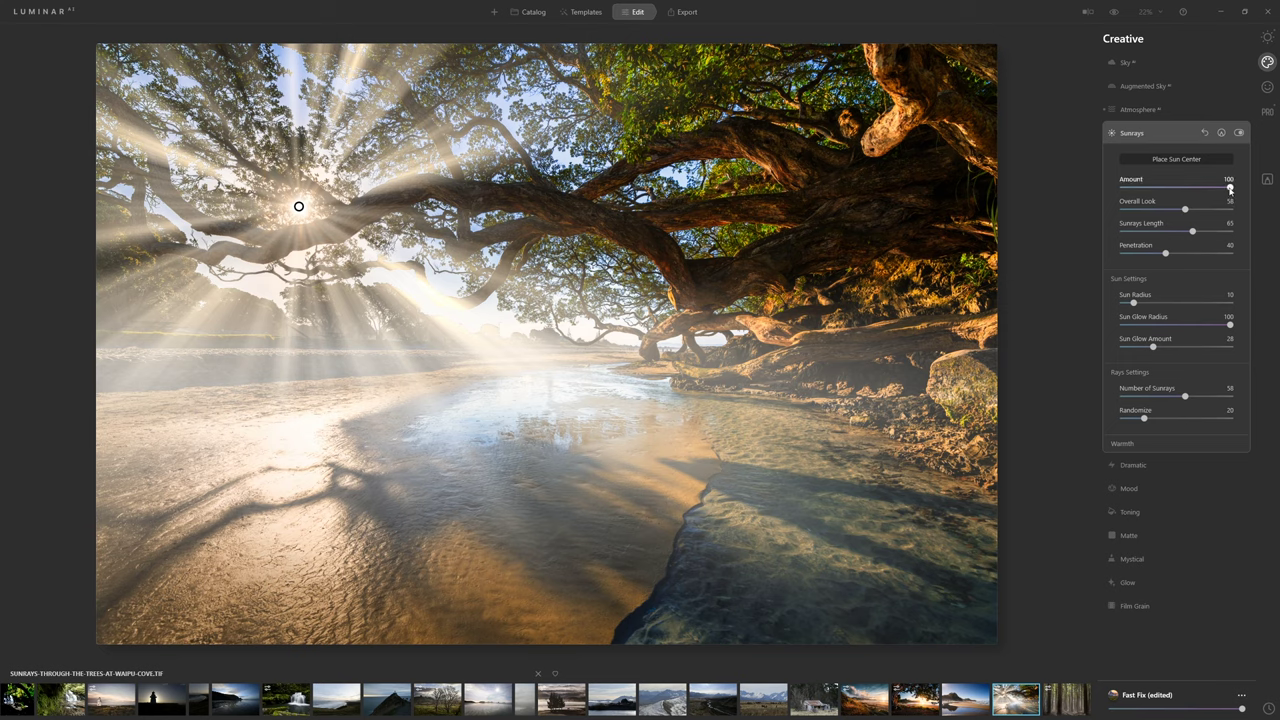
Step: Set the Sunrays amount to 53 and compare the photo with the effect off and on
mouse_move(1230, 190)
mouse_down()
mouse_move(1188, 191)
mouse_move(1240, 192)
mouse_up()
drag(1228, 189, 1180, 195)
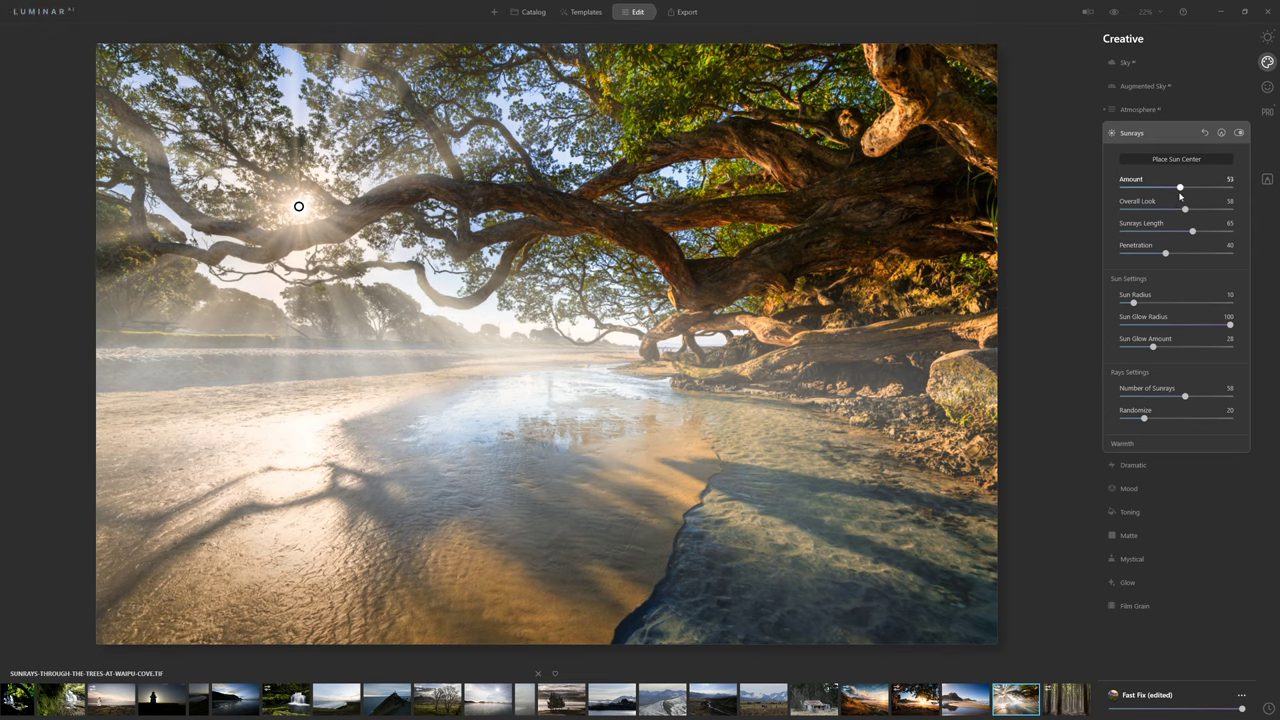
click(1239, 133)
click(1239, 133)
click(1239, 133)
click(1239, 133)
click(1239, 133)
click(1239, 133)
click(1133, 465)
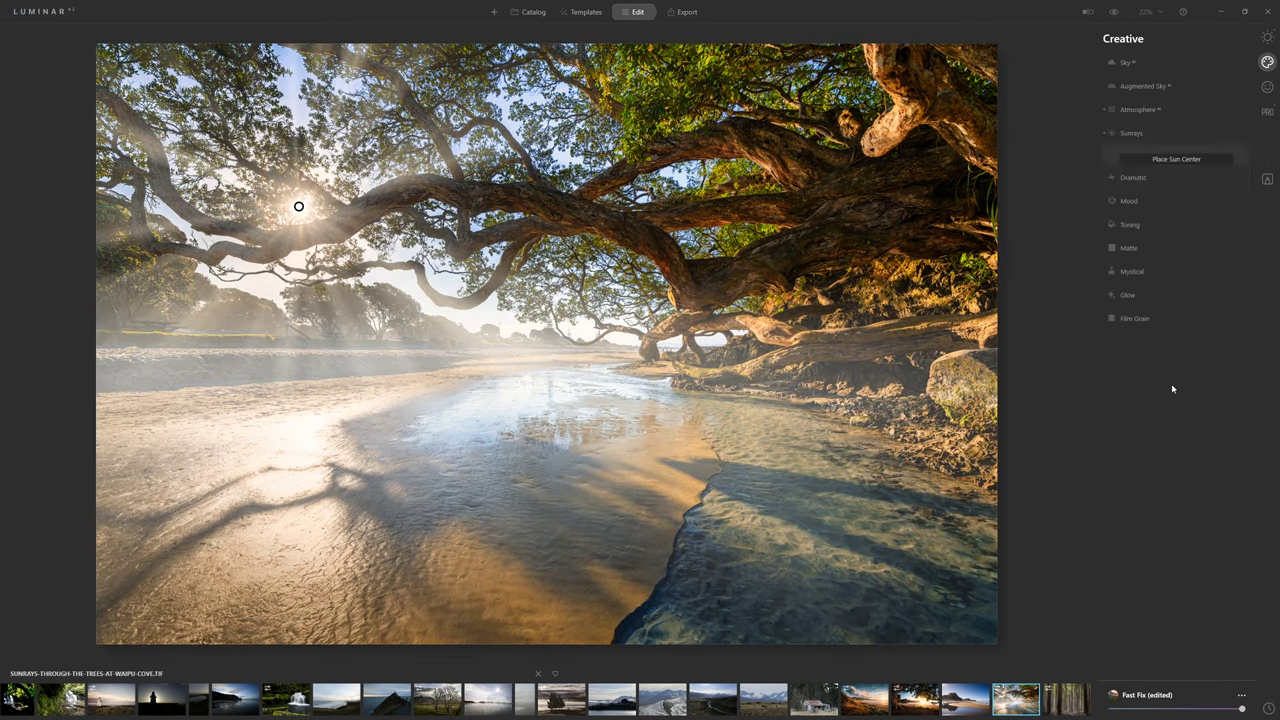
click(1140, 158)
drag(1135, 193, 1109, 213)
Step: Apply the Palm Springs LUT with the Mood tool, try it at full strength, and set its amount to 32
click(1130, 259)
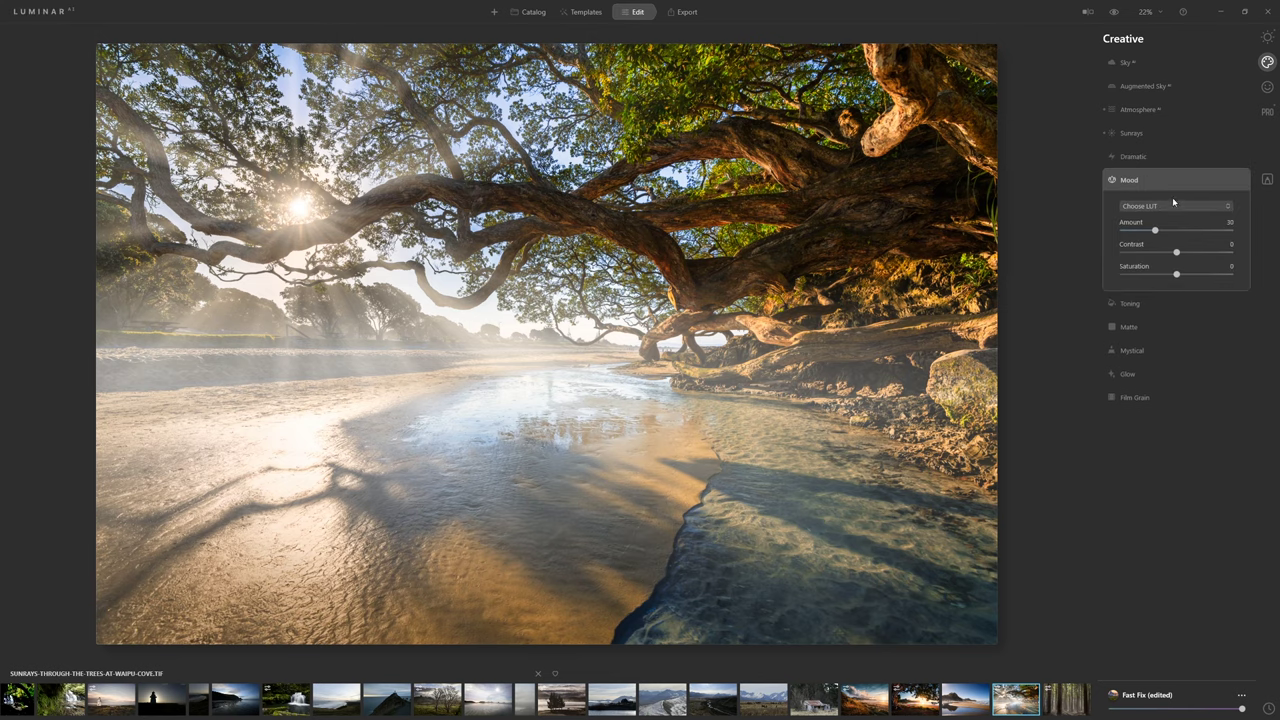
click(1185, 206)
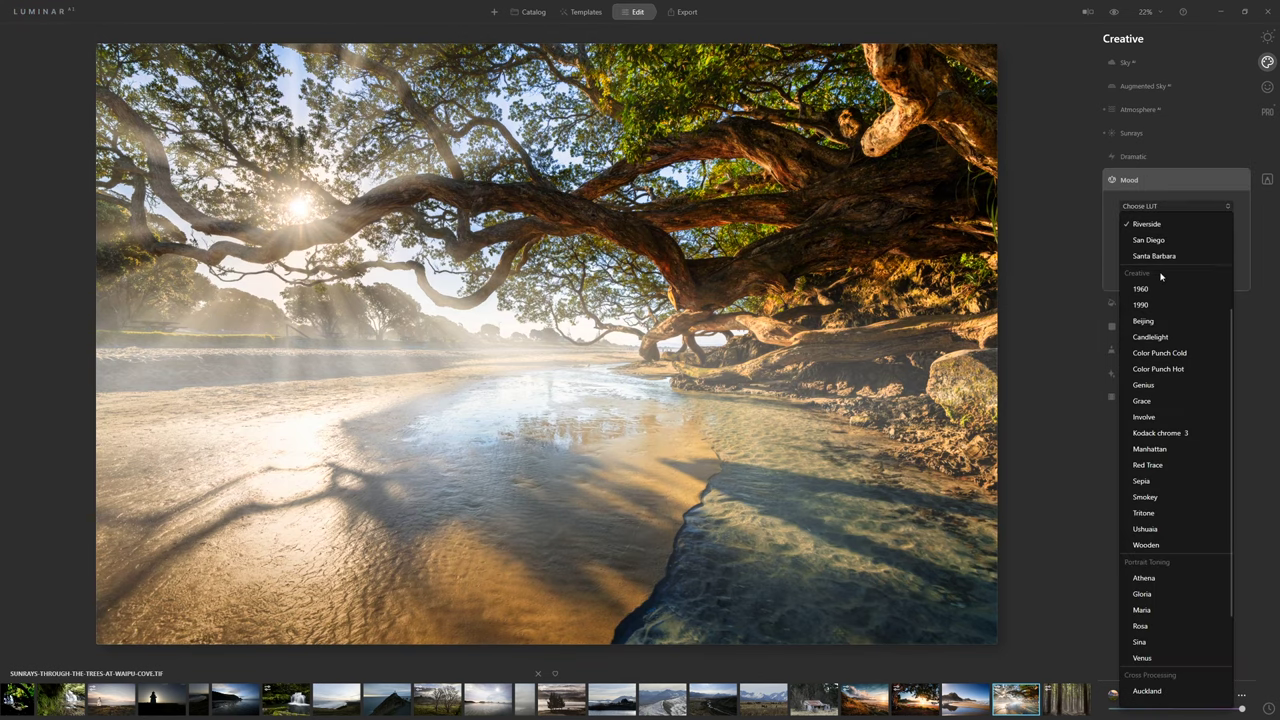
scroll(1165, 300, up, 2)
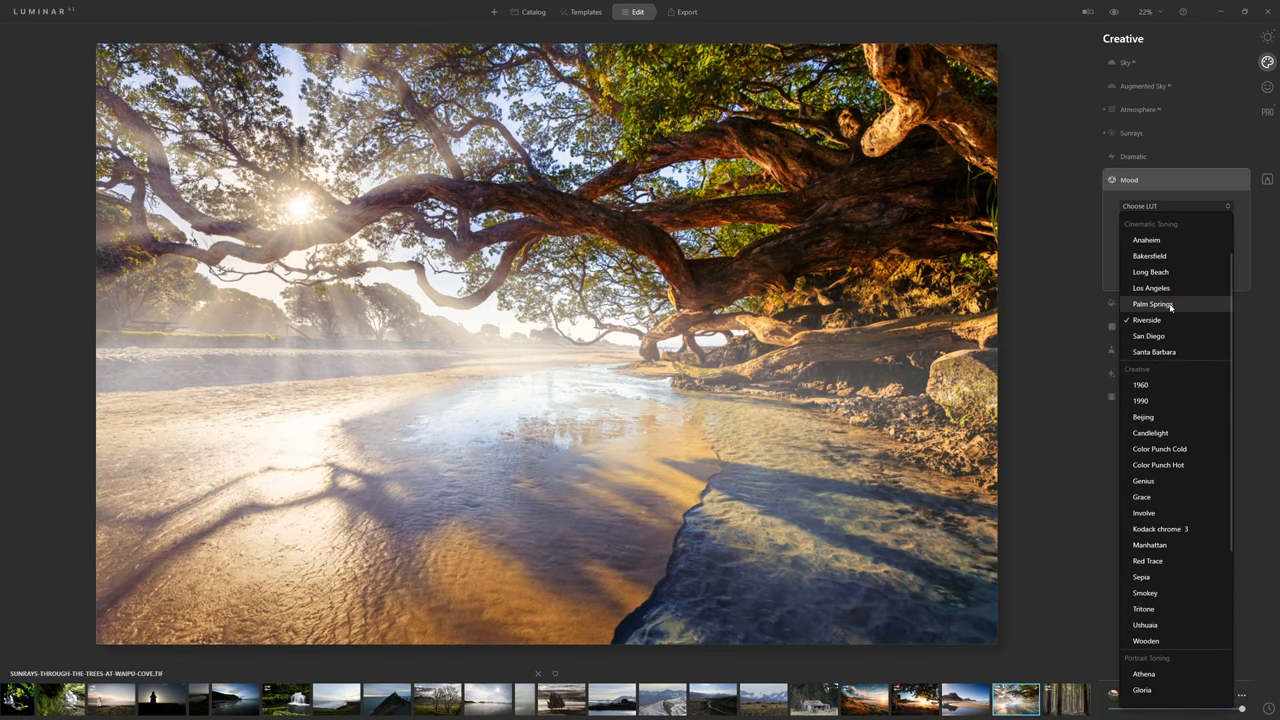
click(1170, 305)
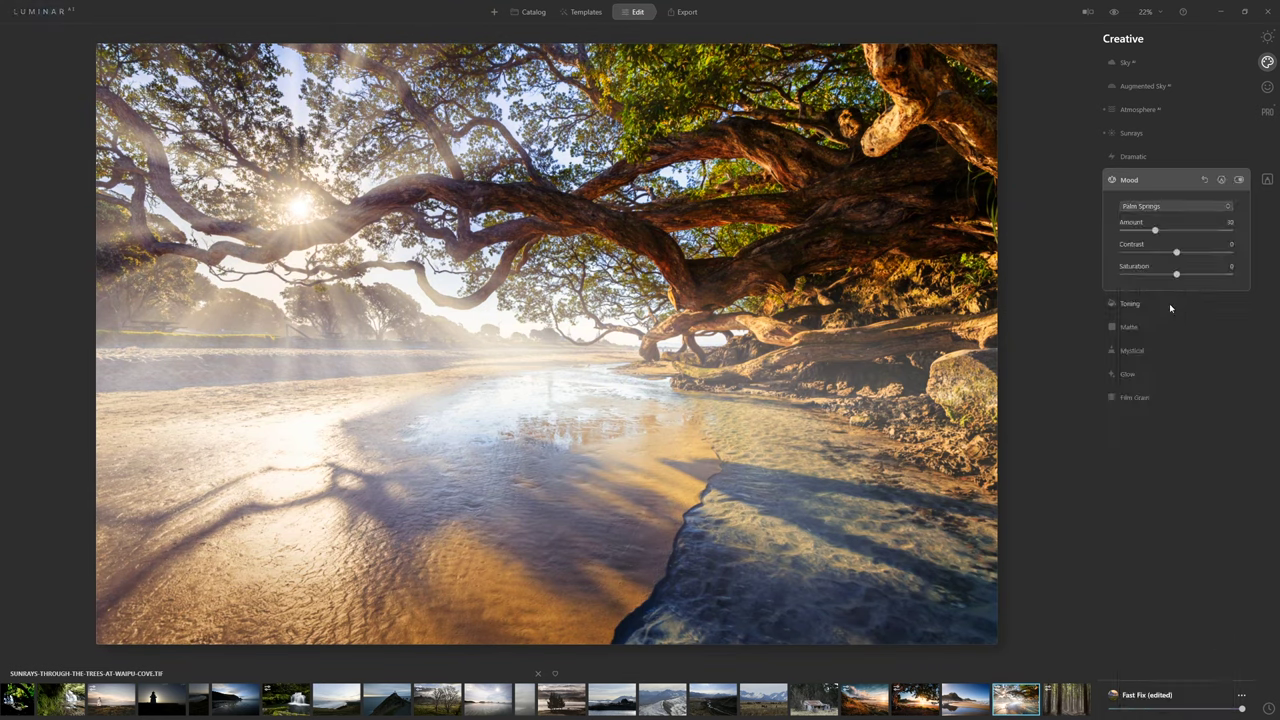
drag(1156, 236, 1242, 246)
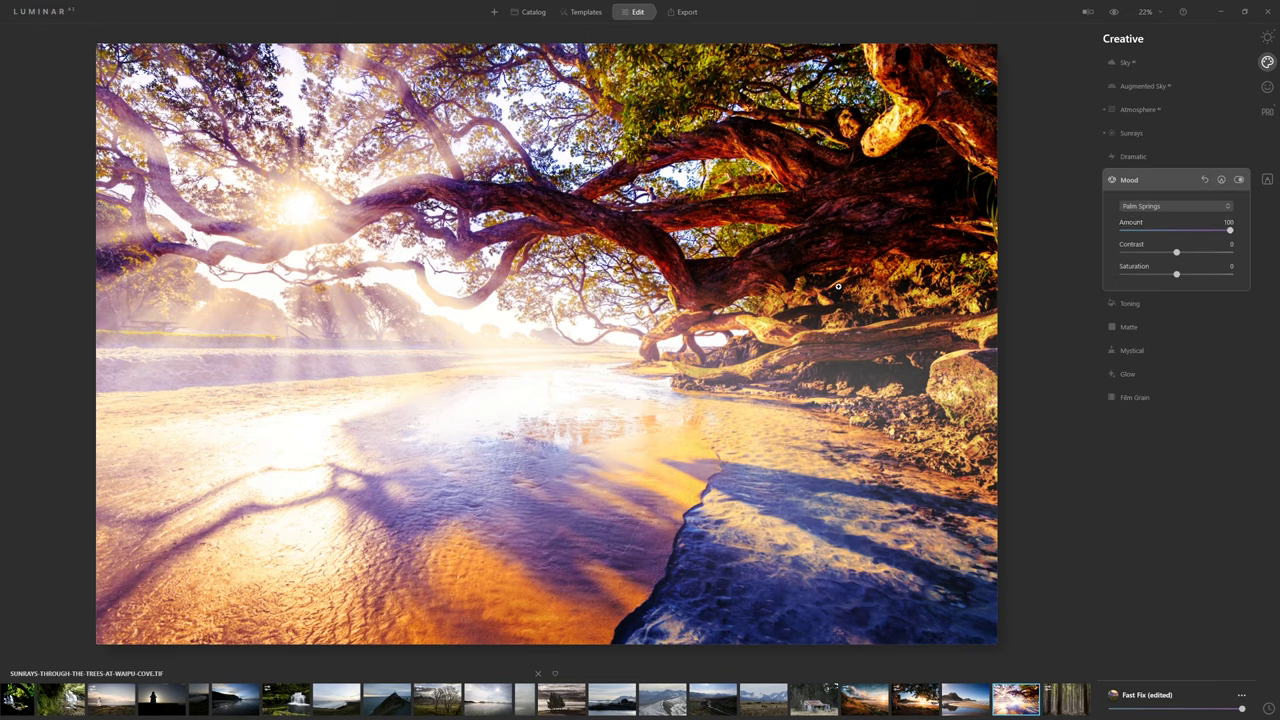
drag(1229, 224, 1158, 246)
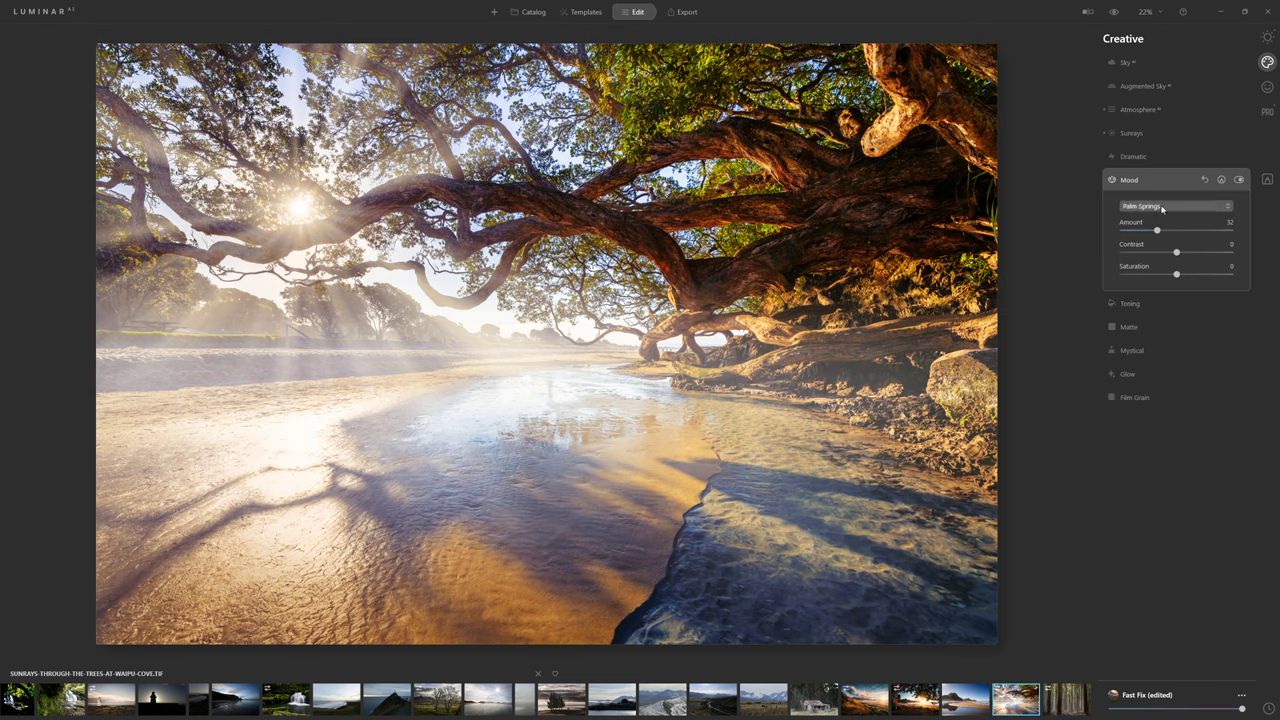
Step: Add the Mystical effect to the photo with an amount of 20
click(1132, 320)
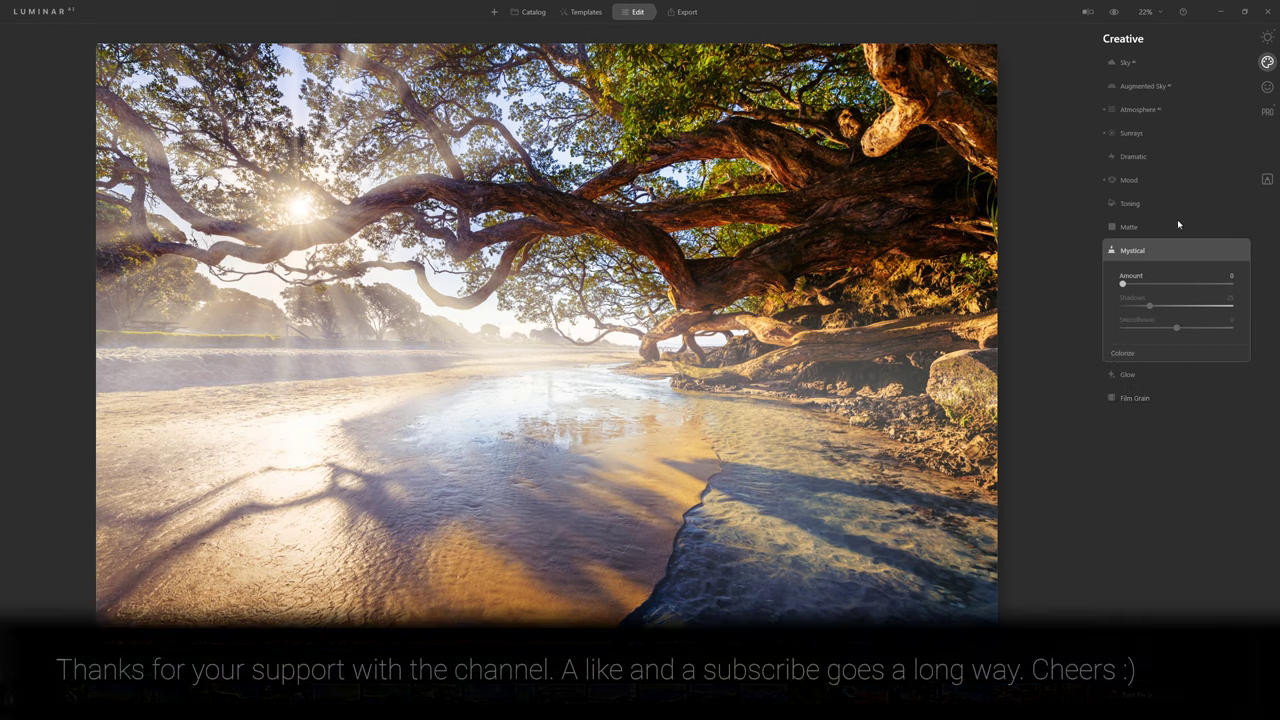
mouse_move(1121, 284)
mouse_down()
mouse_move(1220, 284)
mouse_move(1106, 307)
mouse_move(1148, 307)
mouse_move(1145, 285)
mouse_up()
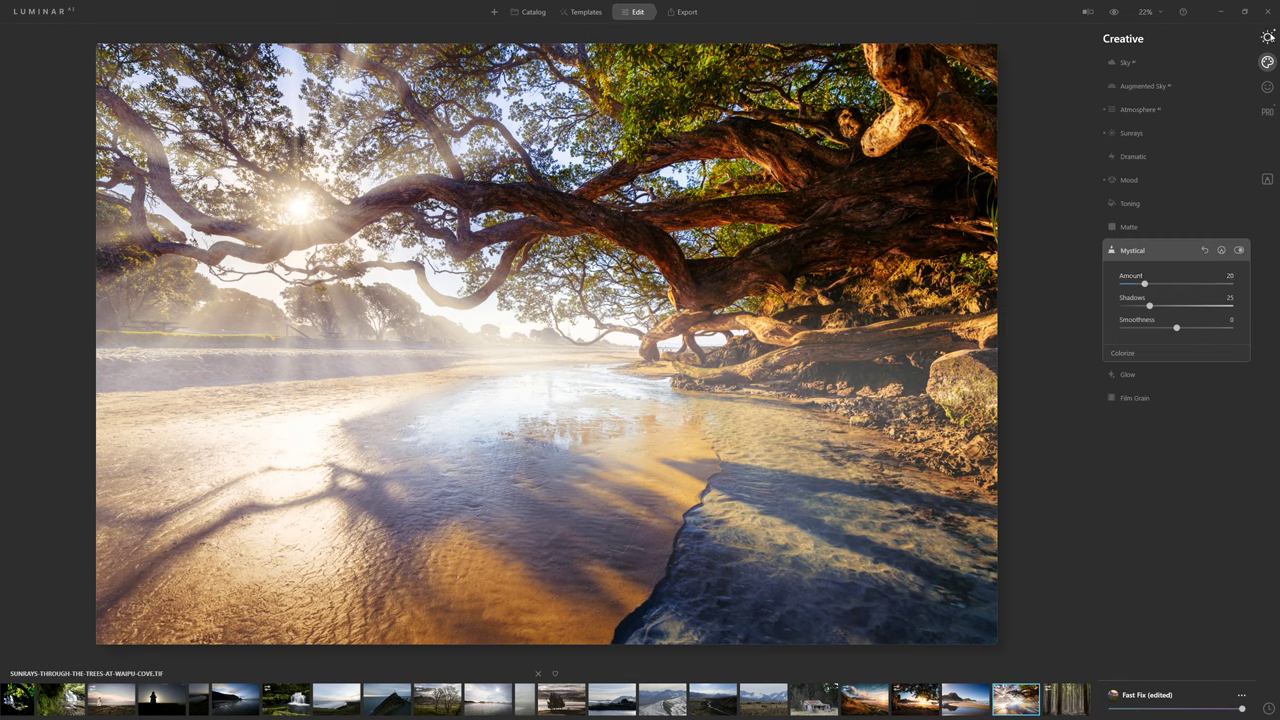
Step: Sharpen the photo's texture by raising the Structure amount to slightly above 14
click(1267, 37)
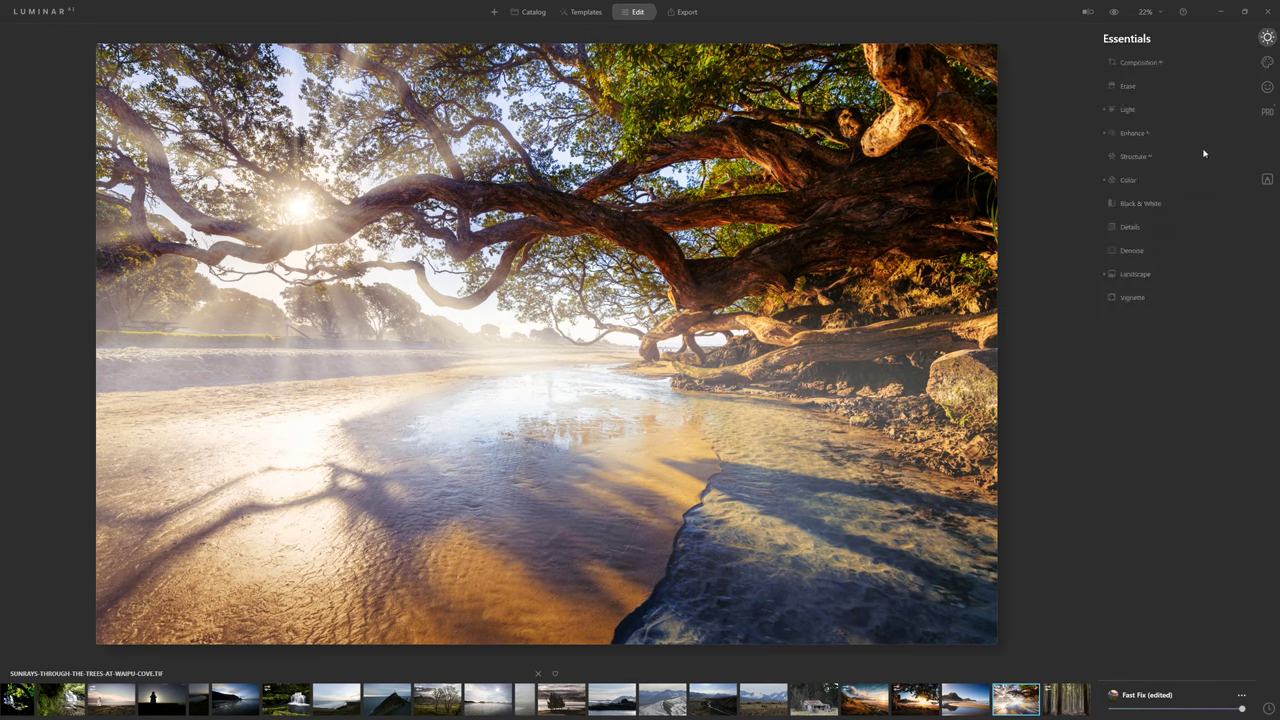
click(1148, 157)
mouse_move(1177, 191)
mouse_down()
mouse_move(1200, 192)
mouse_move(1183, 190)
mouse_up()
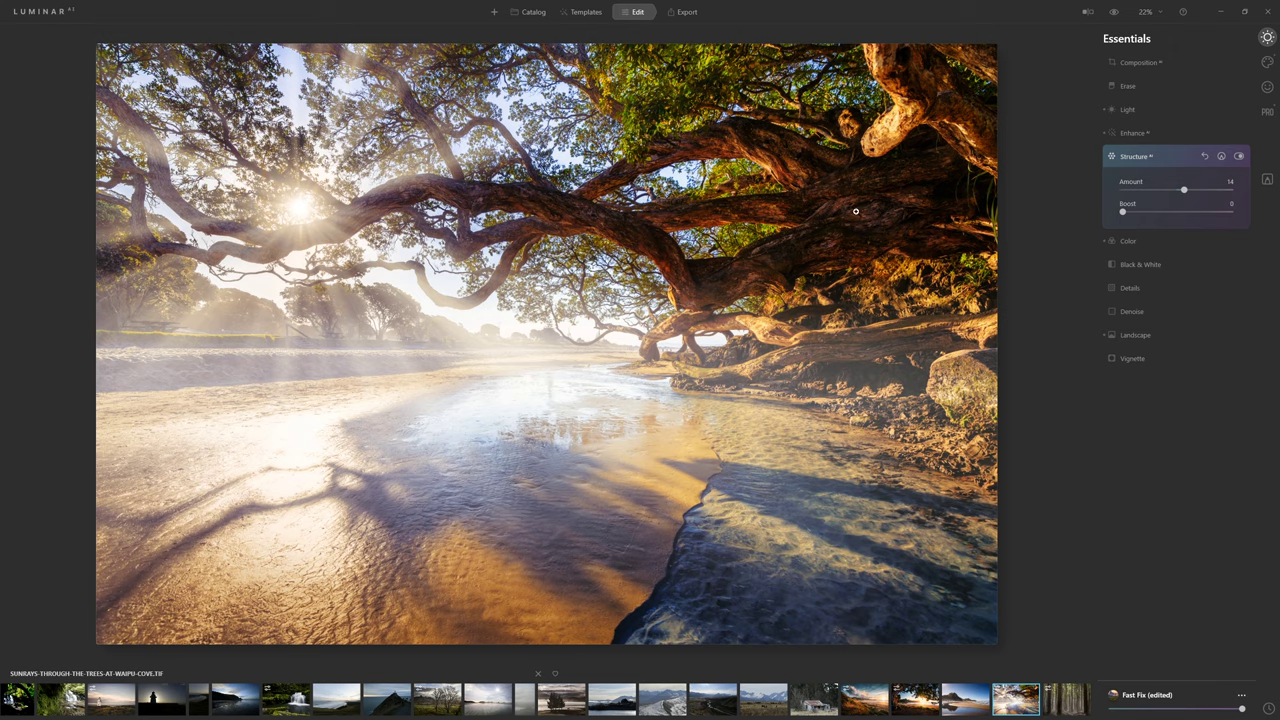
drag(1184, 190, 1186, 190)
Step: Add a dark vignette with an amount of -100 and a size of 66
click(1153, 337)
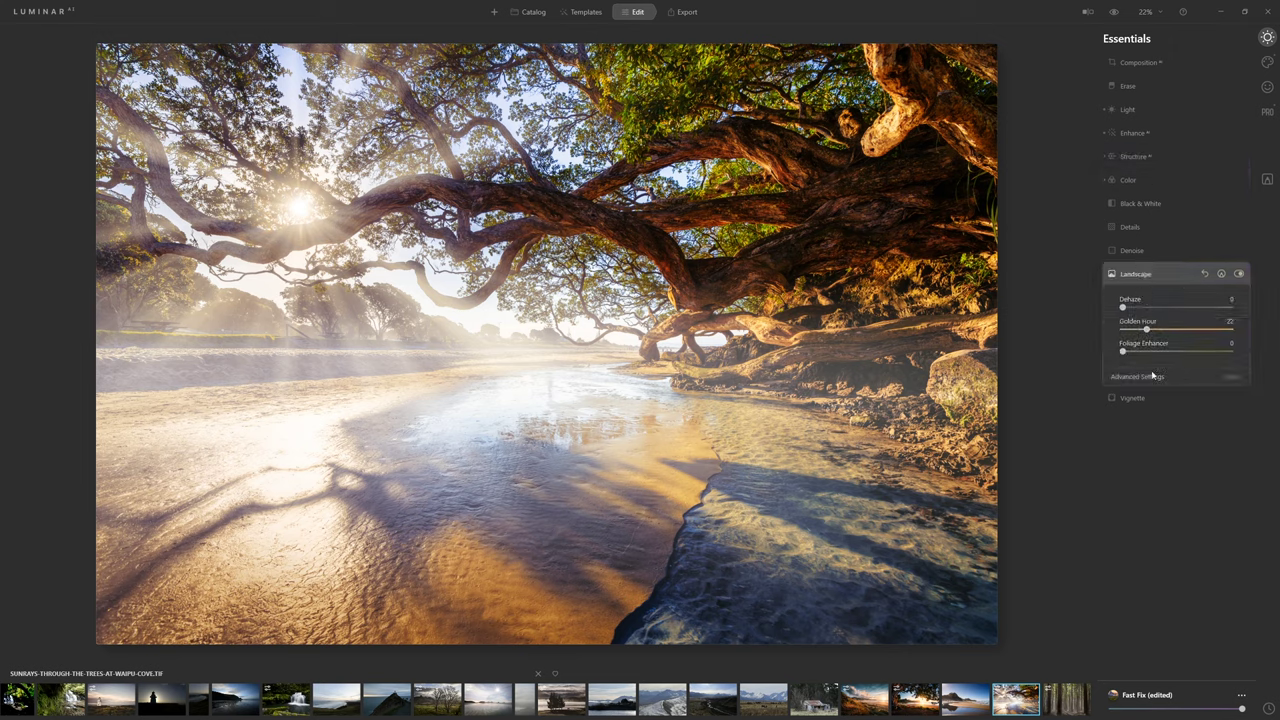
click(1141, 401)
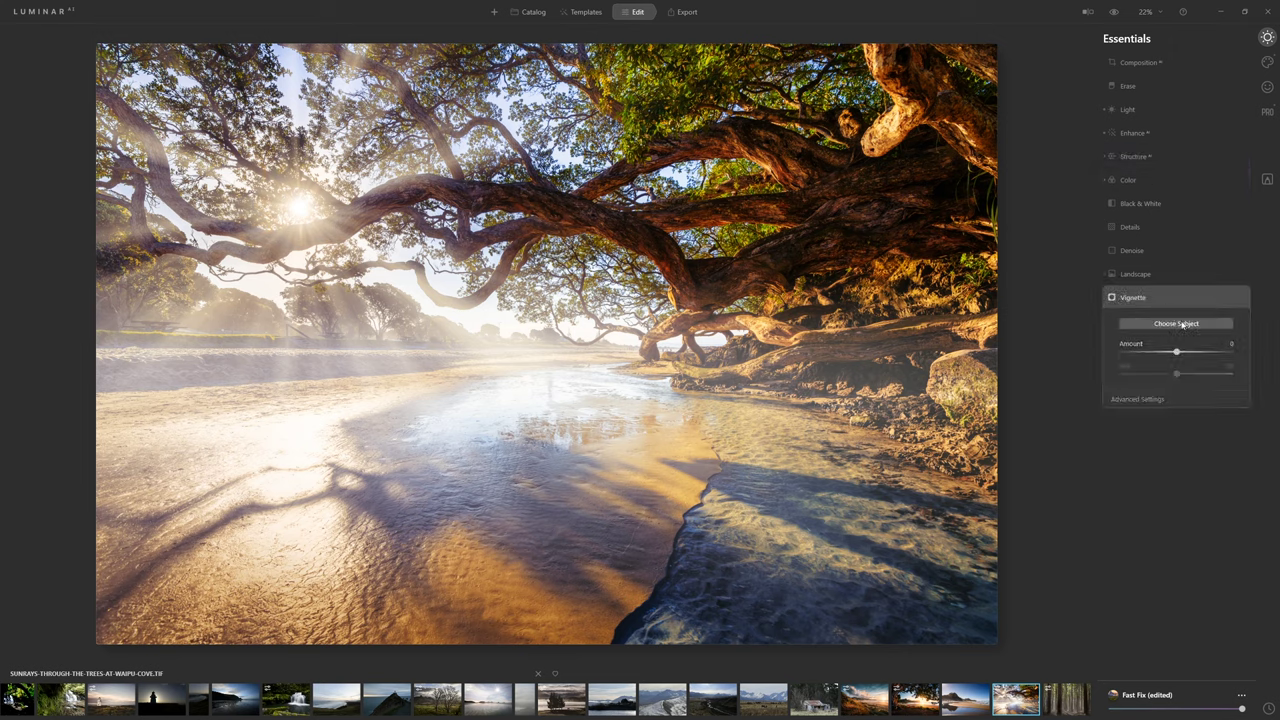
drag(1177, 354, 1150, 356)
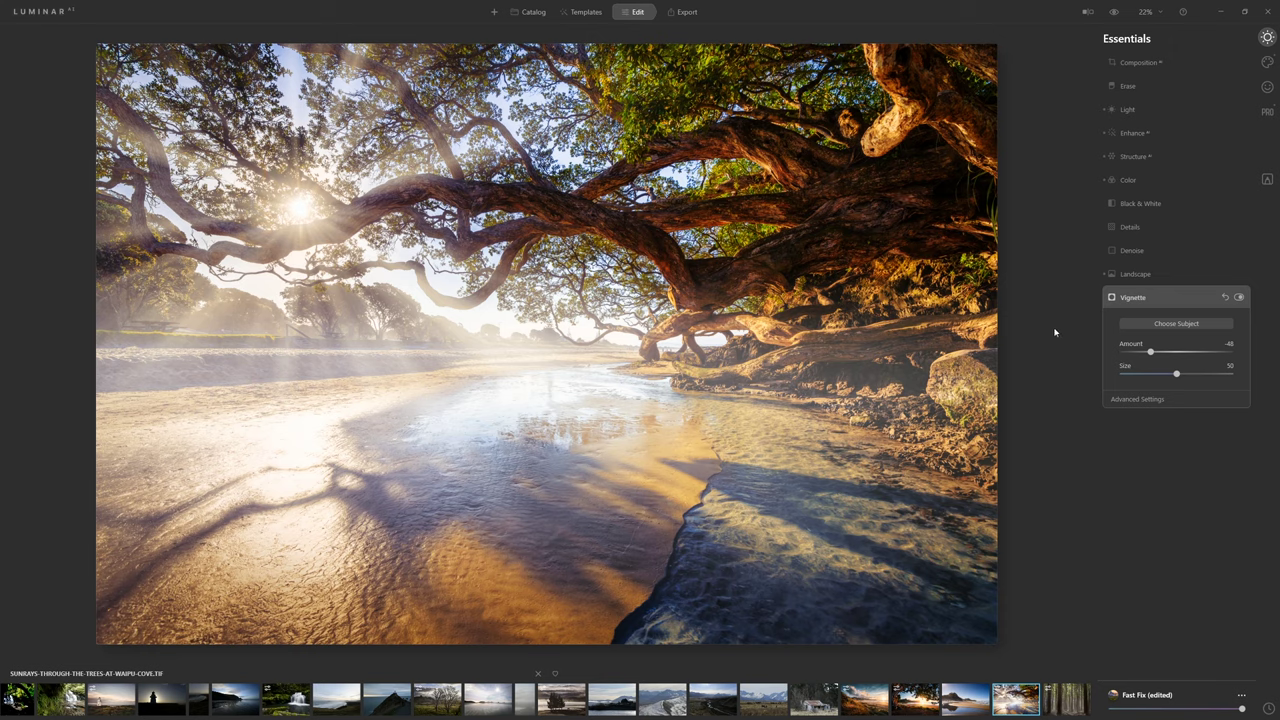
drag(1177, 375, 1122, 352)
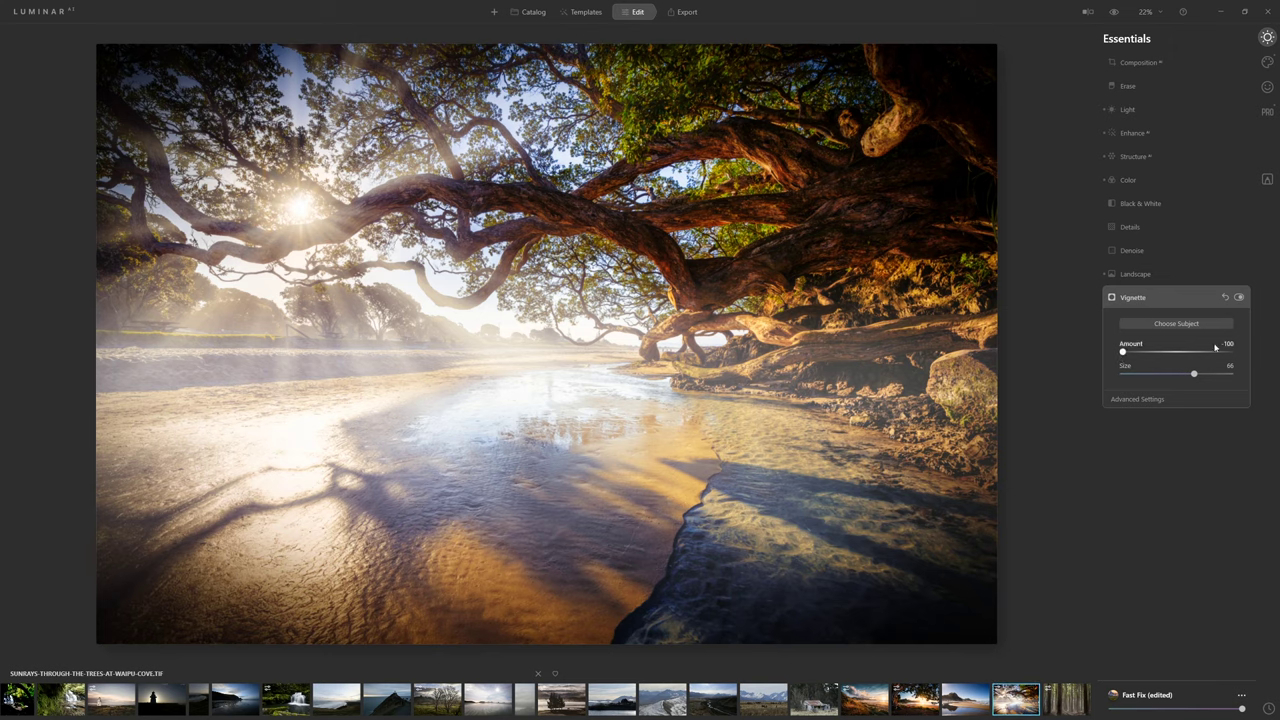
Step: Set the vignette's advanced roundness to 79 and feather to 100, keeping inner light at 0
click(1165, 400)
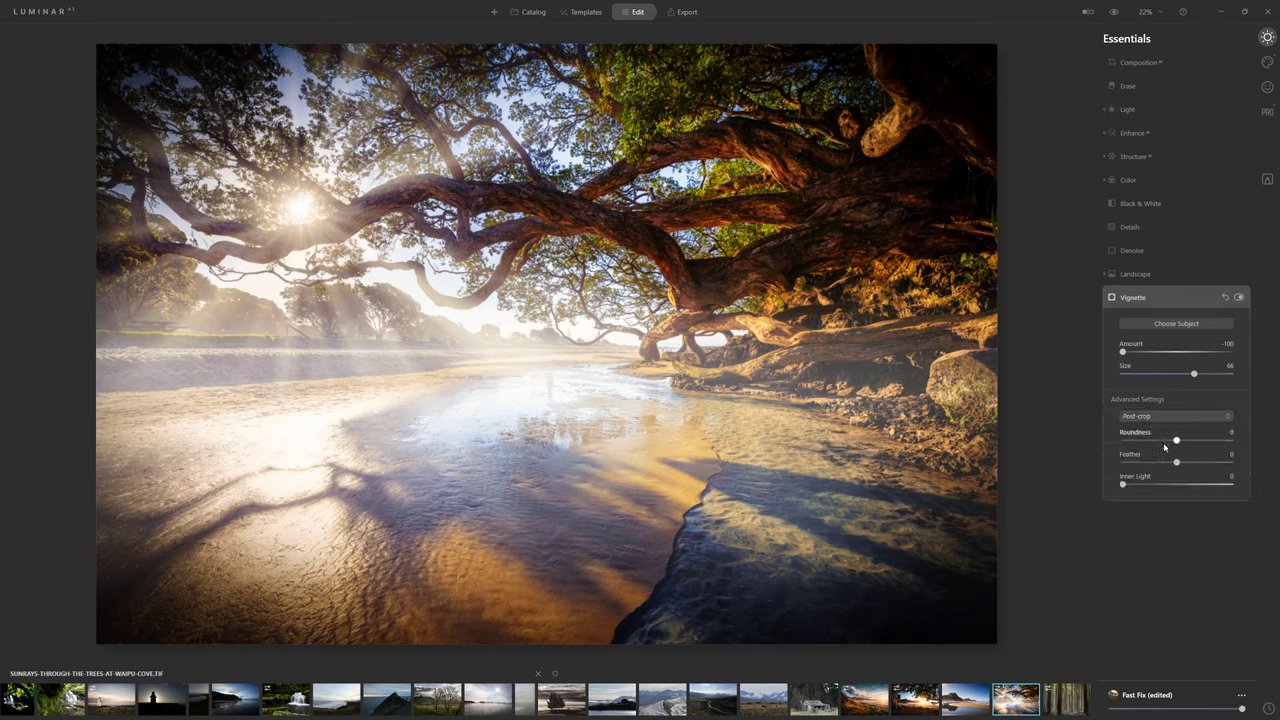
drag(1177, 443, 1232, 463)
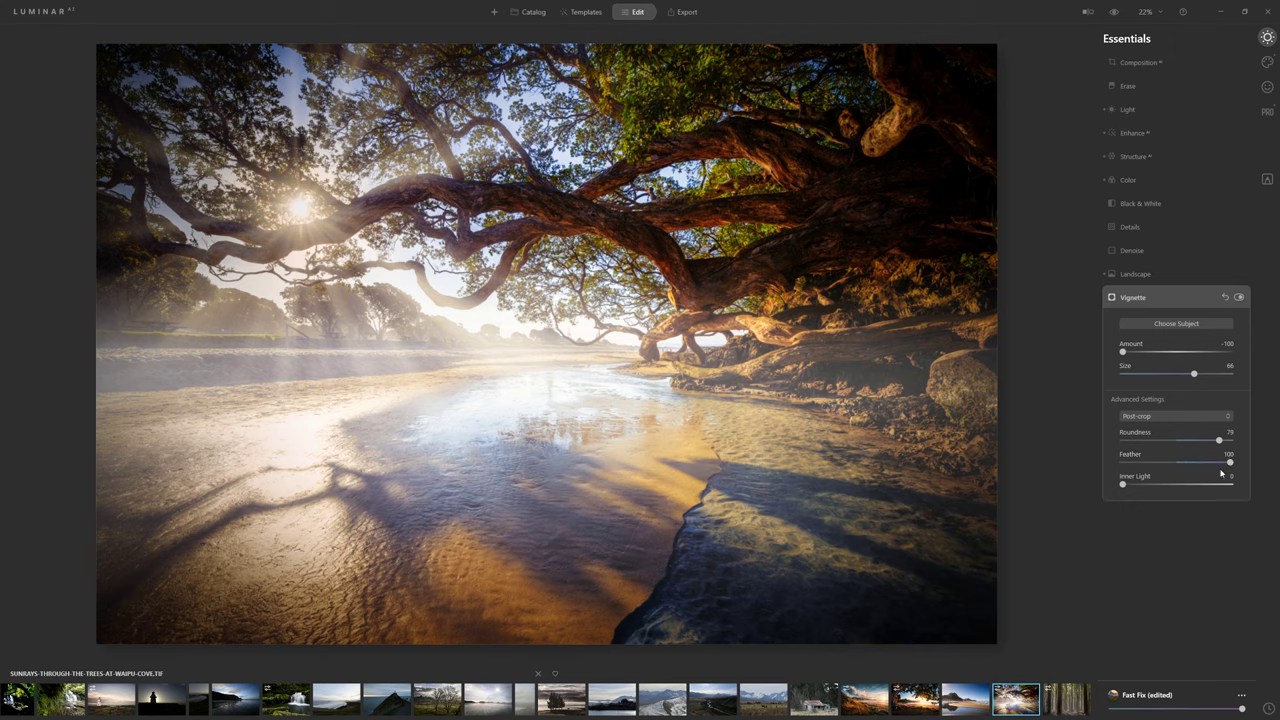
drag(1125, 485, 1080, 494)
Step: Soften the vignette to an amount of -54, comparing the photo with the vignette off and on
drag(1123, 355, 1157, 363)
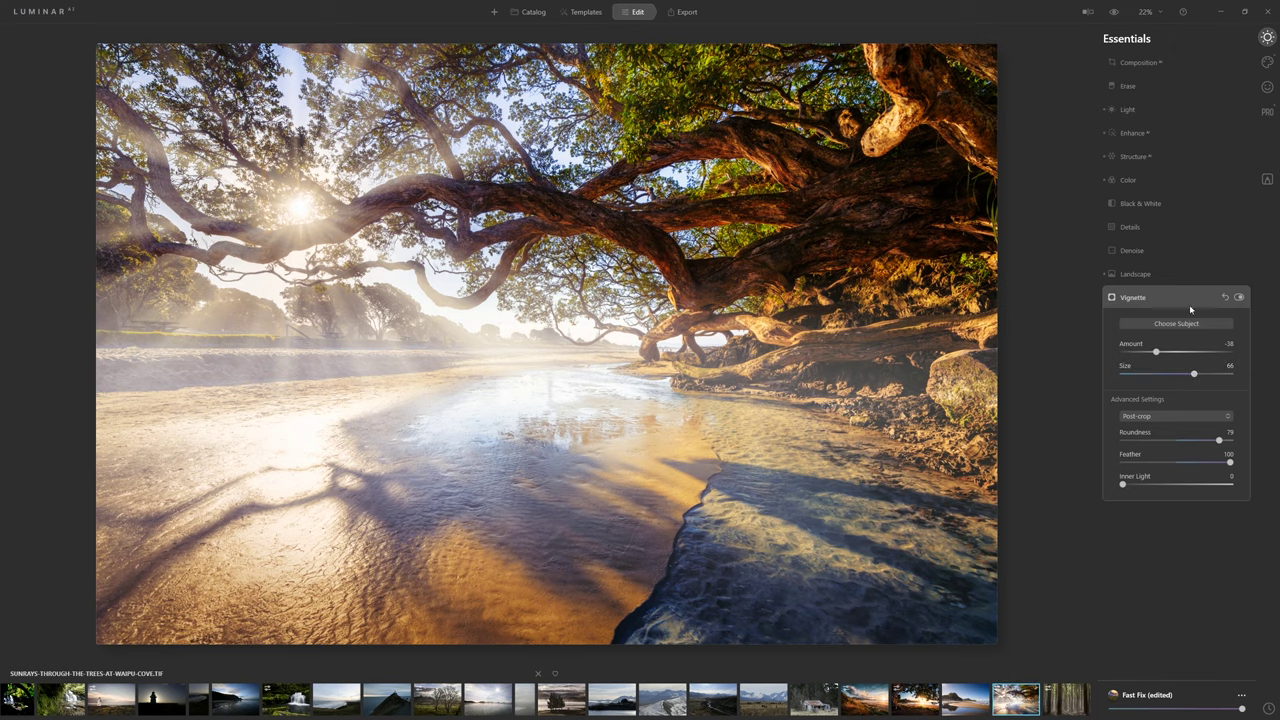
click(1239, 298)
click(1239, 298)
drag(1157, 355, 1147, 355)
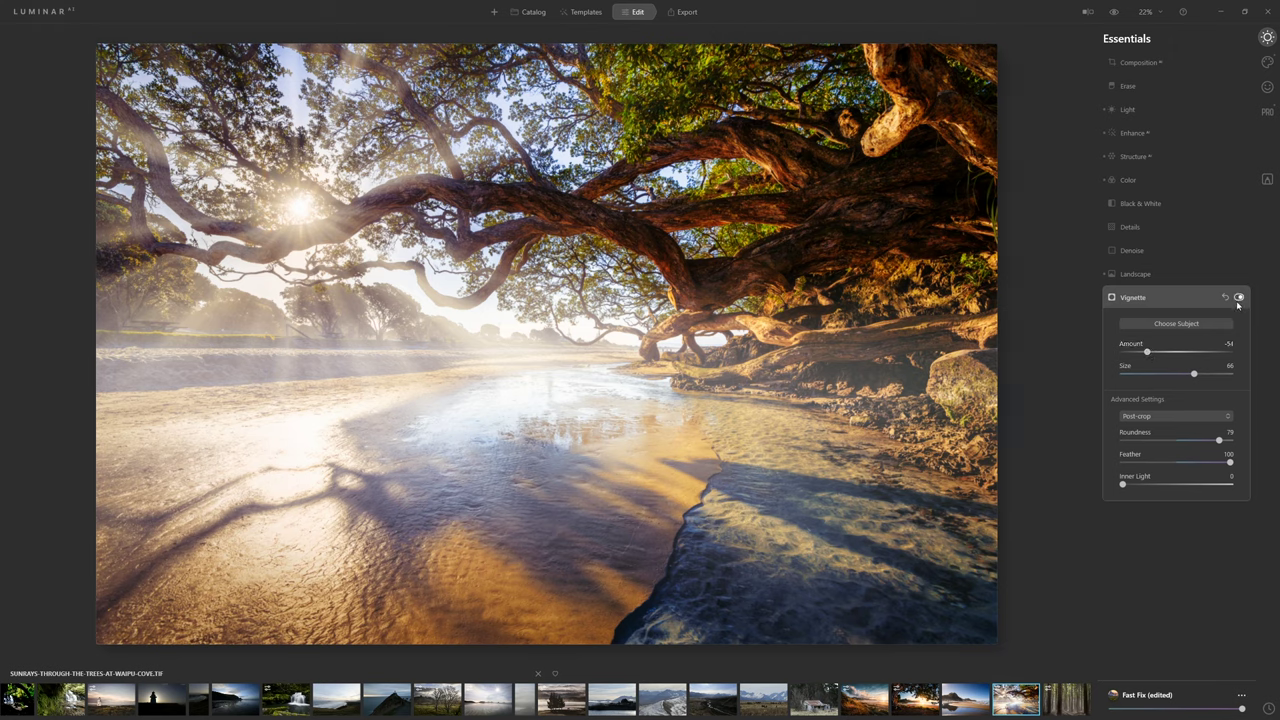
Step: Mute the photo's colors by setting saturation to -21 and vibrance to -44
click(1134, 181)
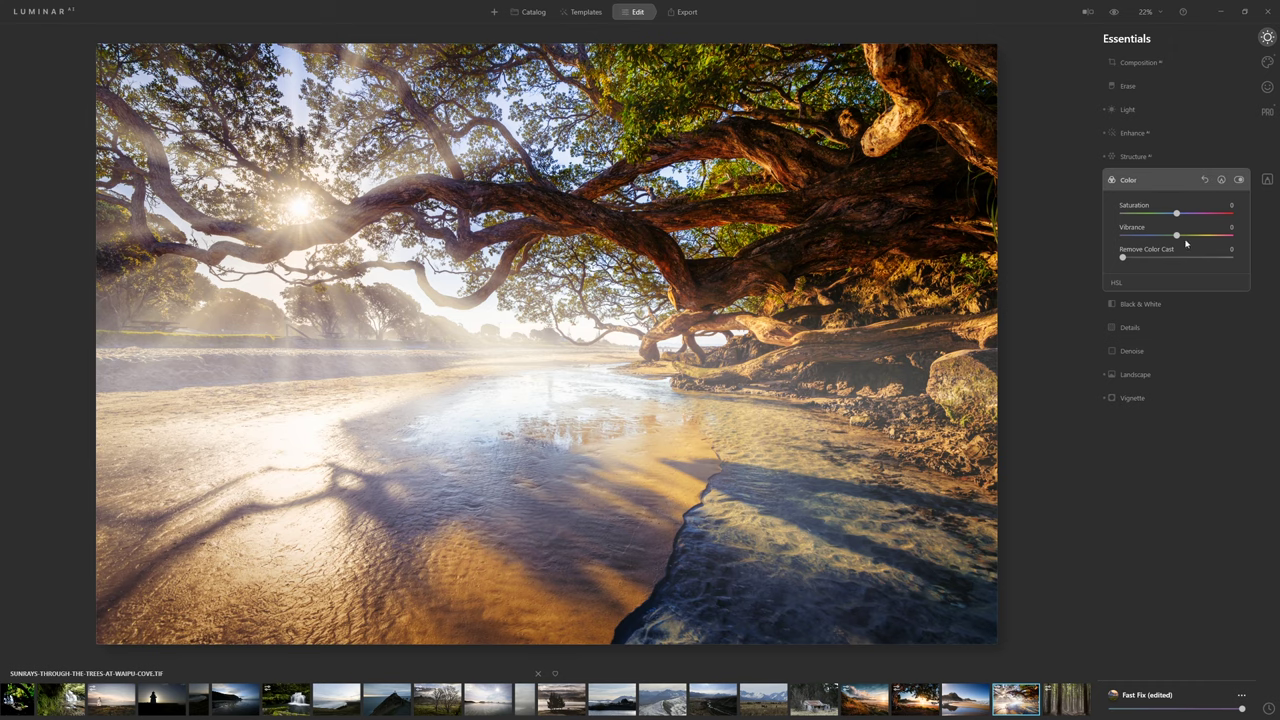
drag(1176, 213, 1153, 234)
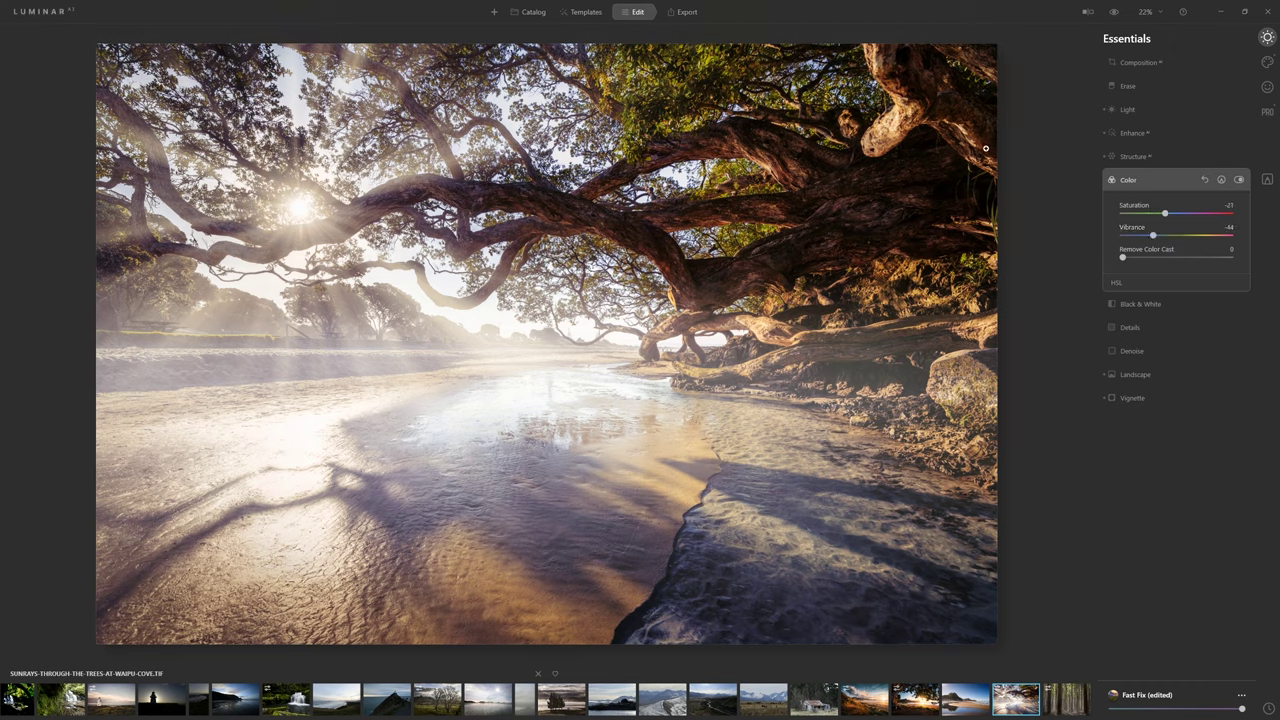
Step: Adjust the split color warmth in Color Harmony to 42 for warm and -71 for cool
click(1267, 112)
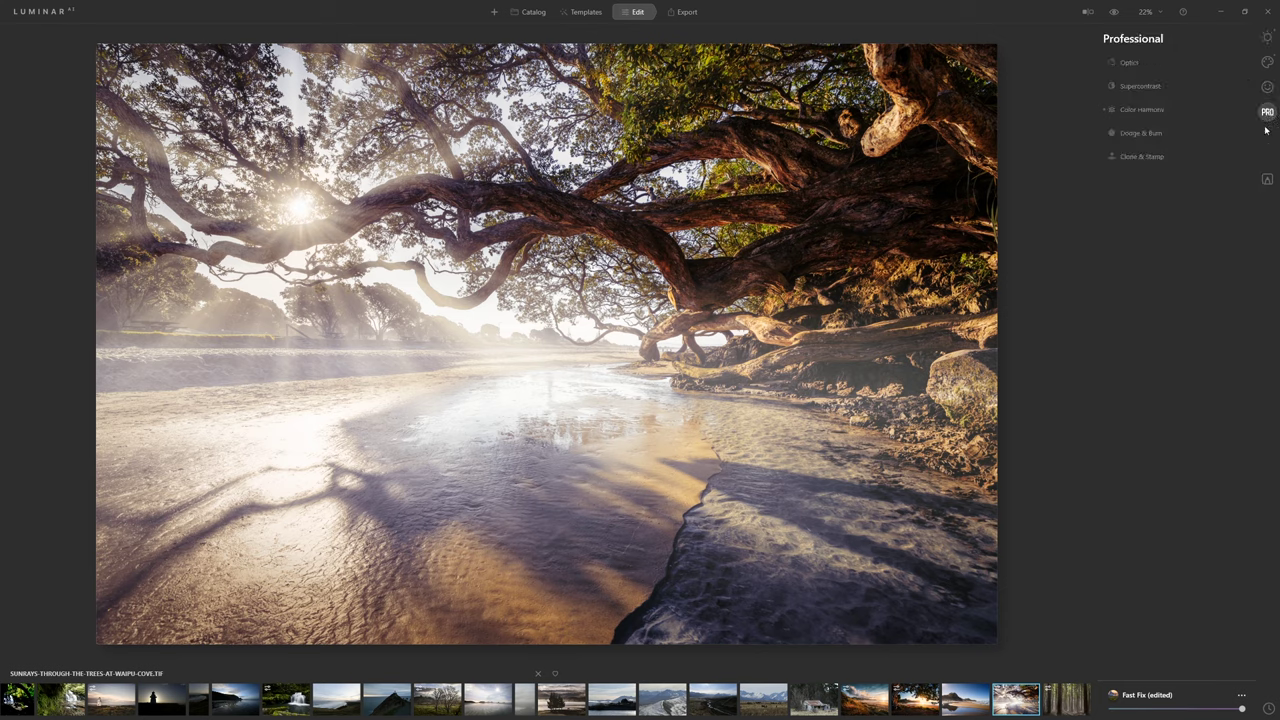
click(1135, 112)
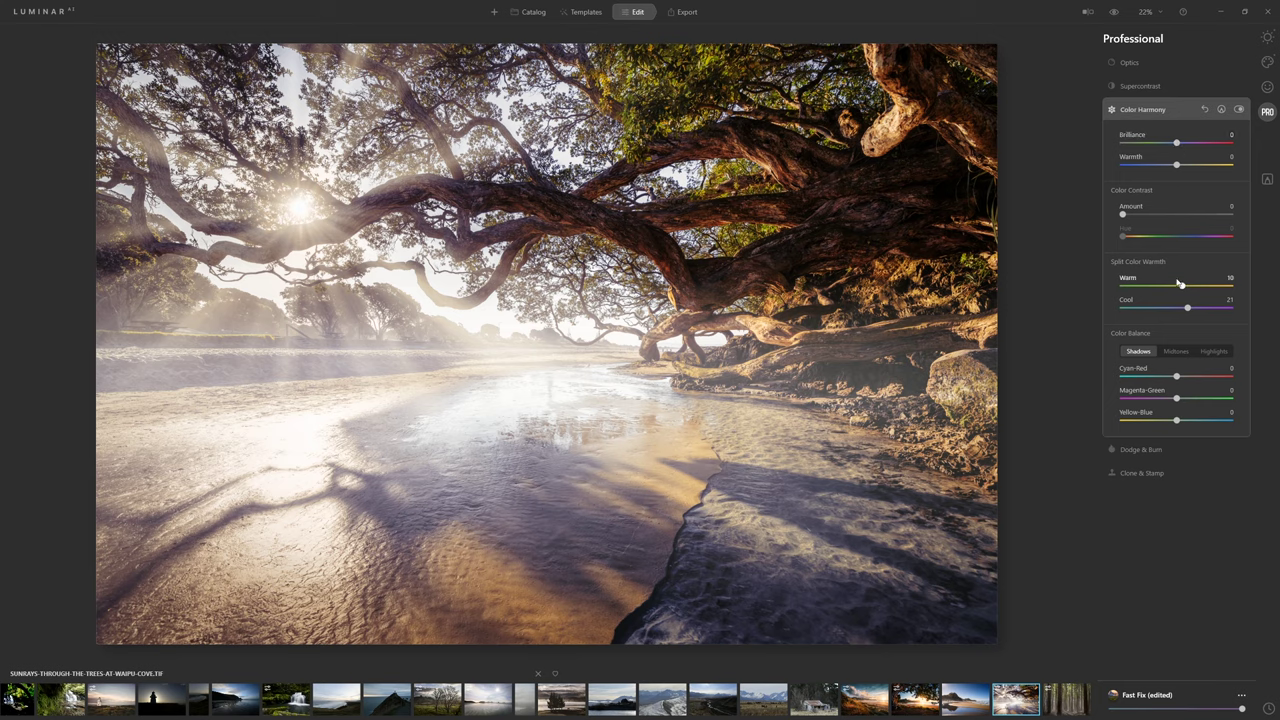
drag(1183, 289, 1138, 318)
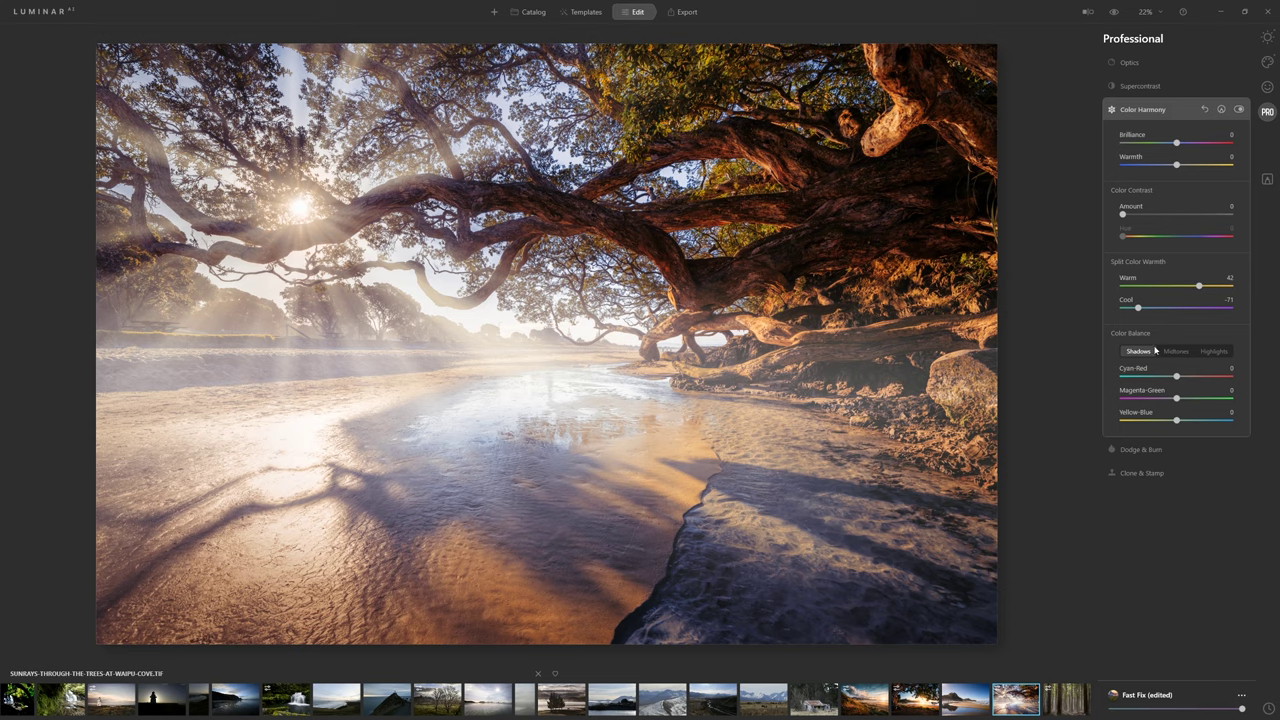
Step: Shift the color balance of the shadows slightly toward blue and of the highlights toward yellow and slightly red
drag(1177, 422, 1183, 422)
click(1211, 352)
drag(1177, 422, 1161, 422)
drag(1176, 376, 1181, 376)
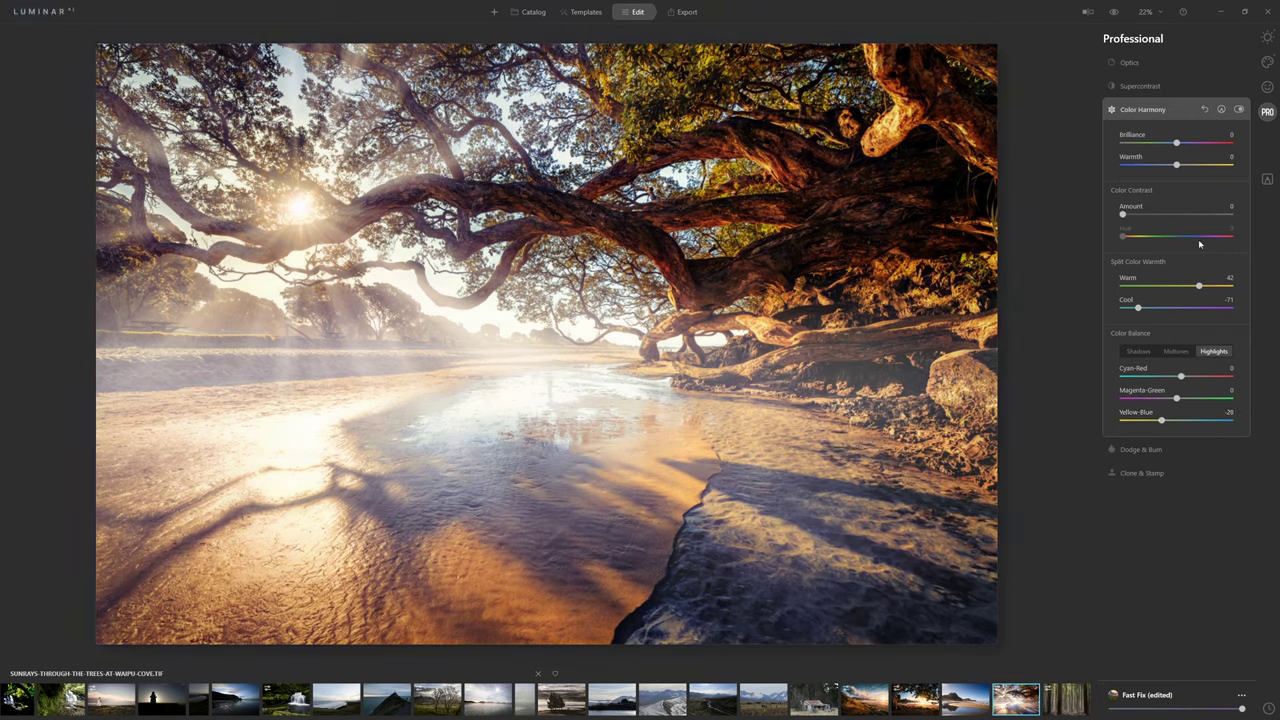
Step: Reduce the photo's color saturation further to -41
click(1265, 64)
click(1267, 38)
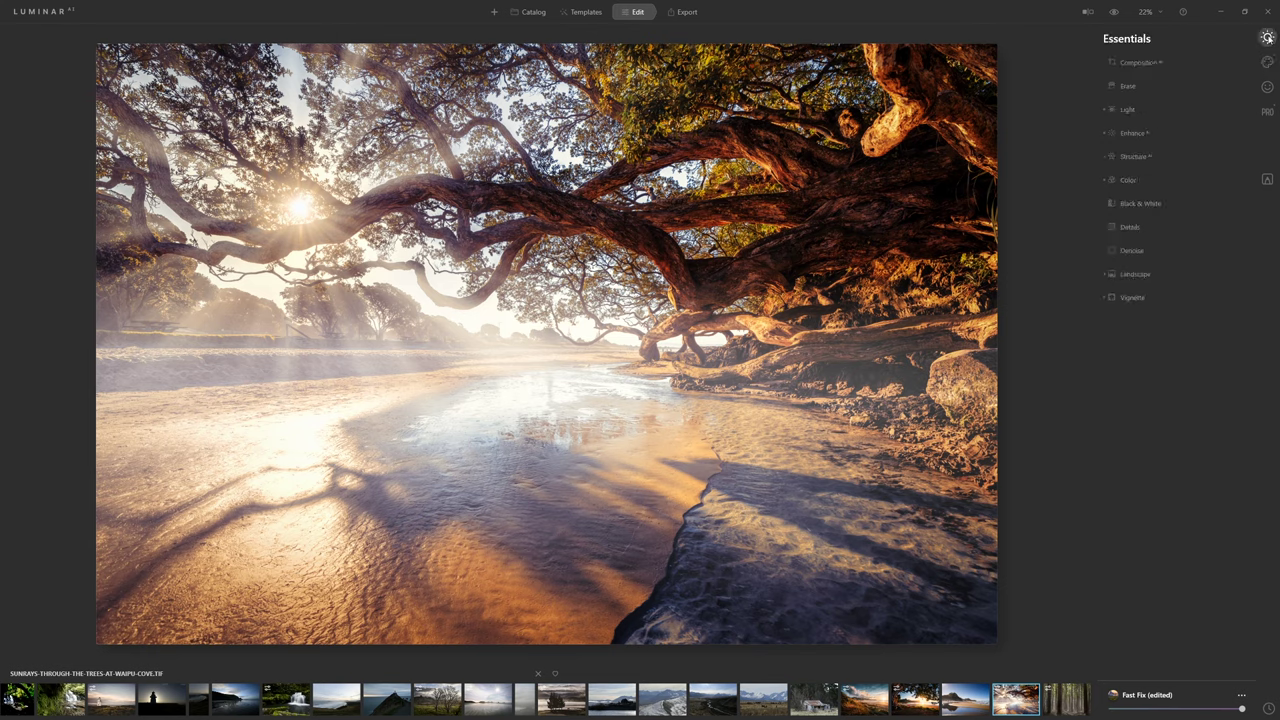
click(1141, 179)
drag(1166, 217, 1143, 221)
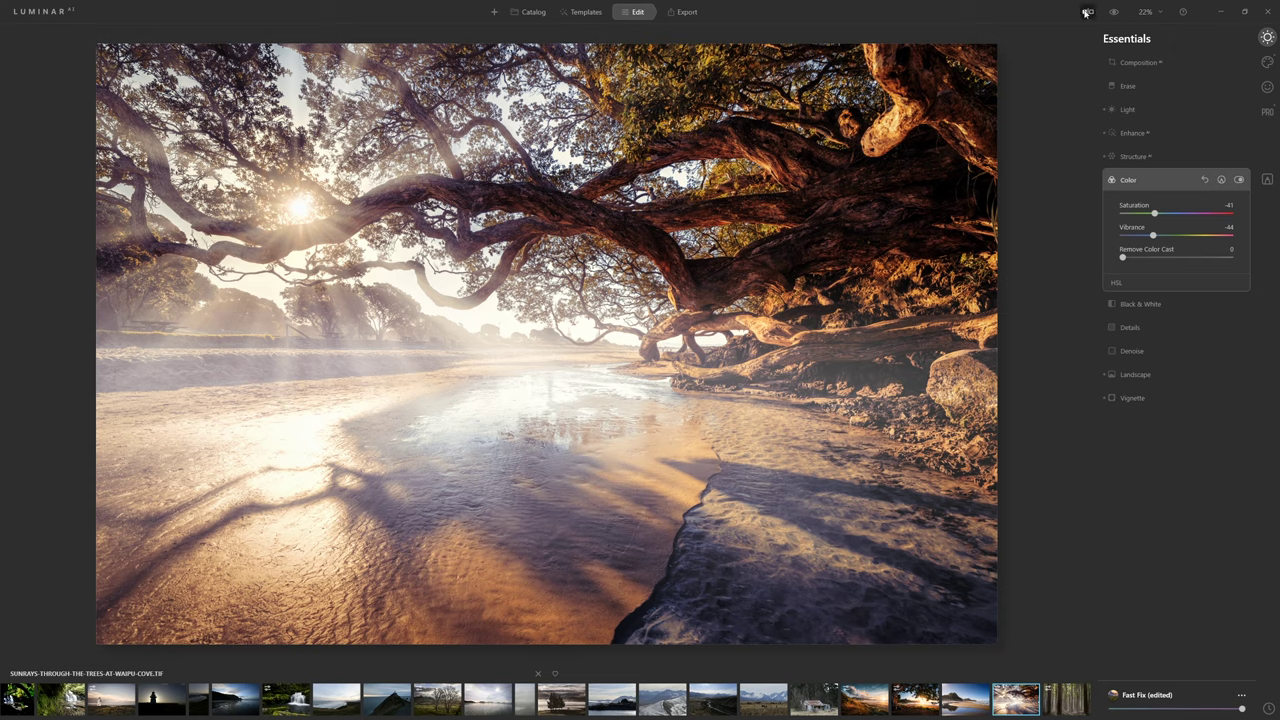
Step: Compare the edited beach photo with its original version
click(1115, 12)
click(1116, 12)
click(1116, 12)
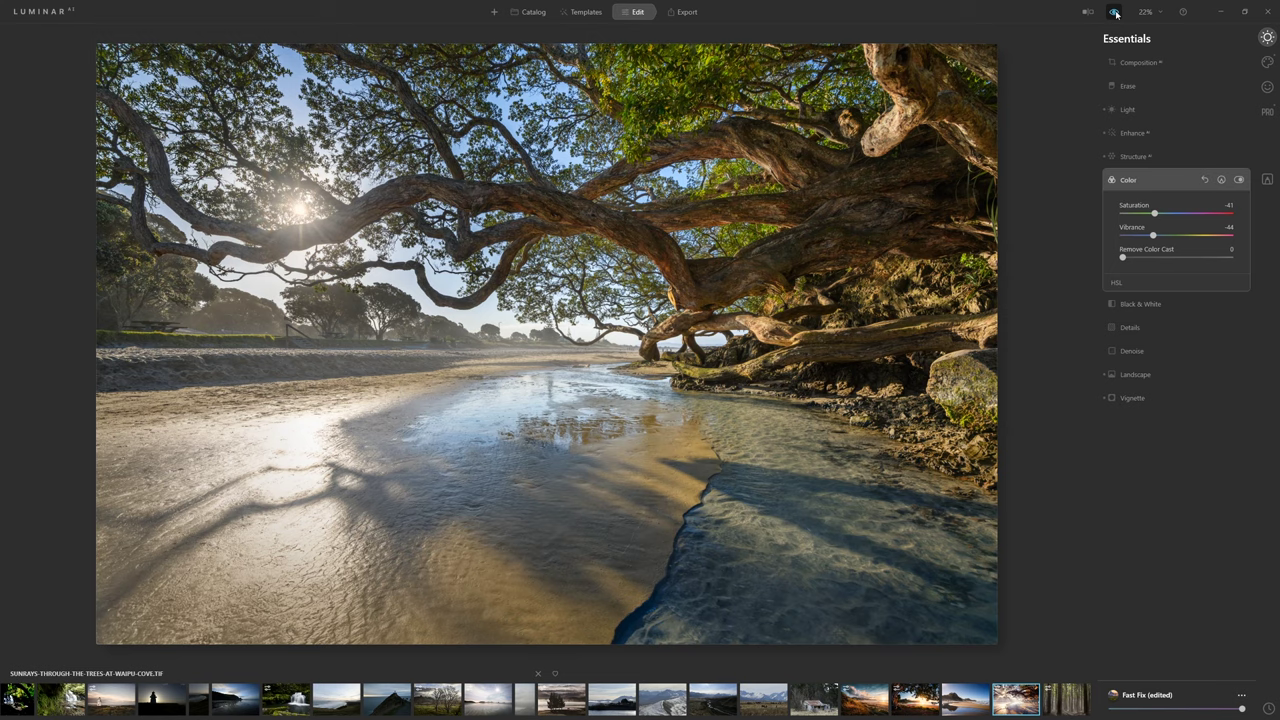
click(1116, 12)
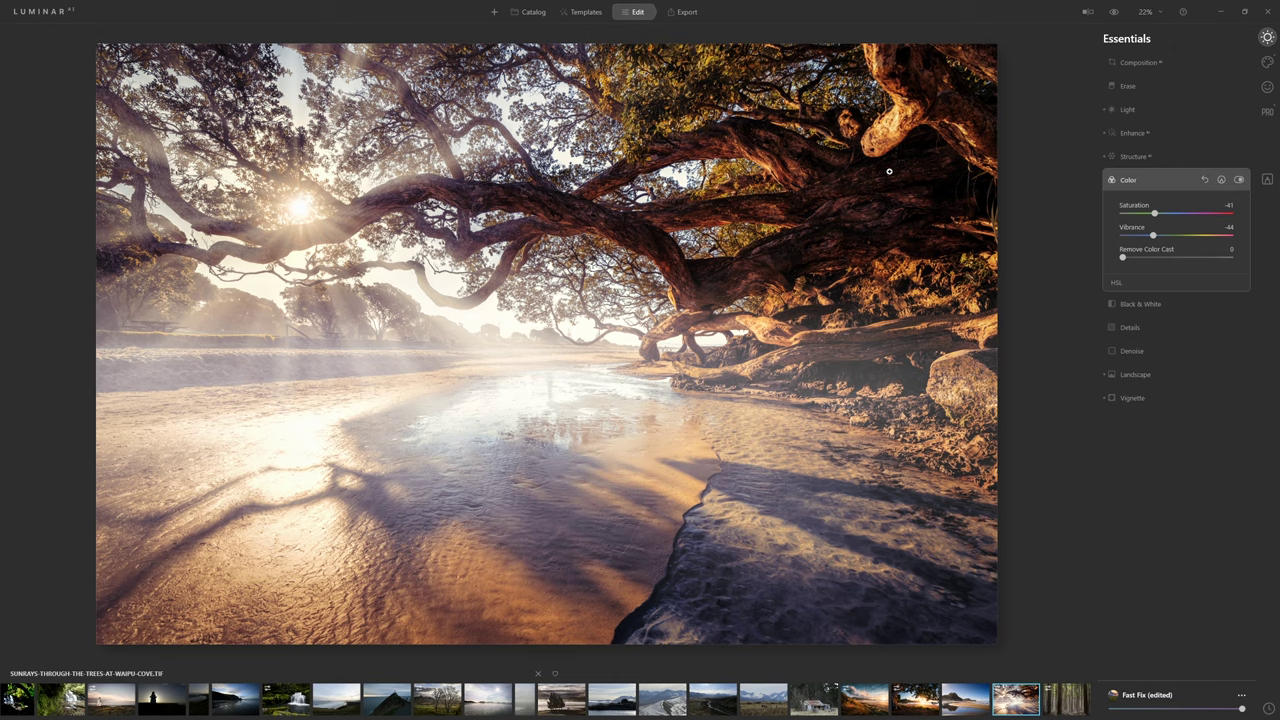
Step: Examine the before and after versions in a split comparison across the photo and by switching between full views
click(1107, 13)
click(1090, 13)
drag(471, 318, 729, 318)
click(1114, 12)
click(1088, 11)
click(1113, 12)
click(1113, 12)
click(1113, 12)
click(1113, 12)
Step: Save the current adjustments as a user template and reduce the edit's overall strength to roughly three quarters
mouse_move(1241, 709)
mouse_down()
mouse_move(1100, 712)
mouse_move(1243, 710)
mouse_move(1217, 715)
mouse_up()
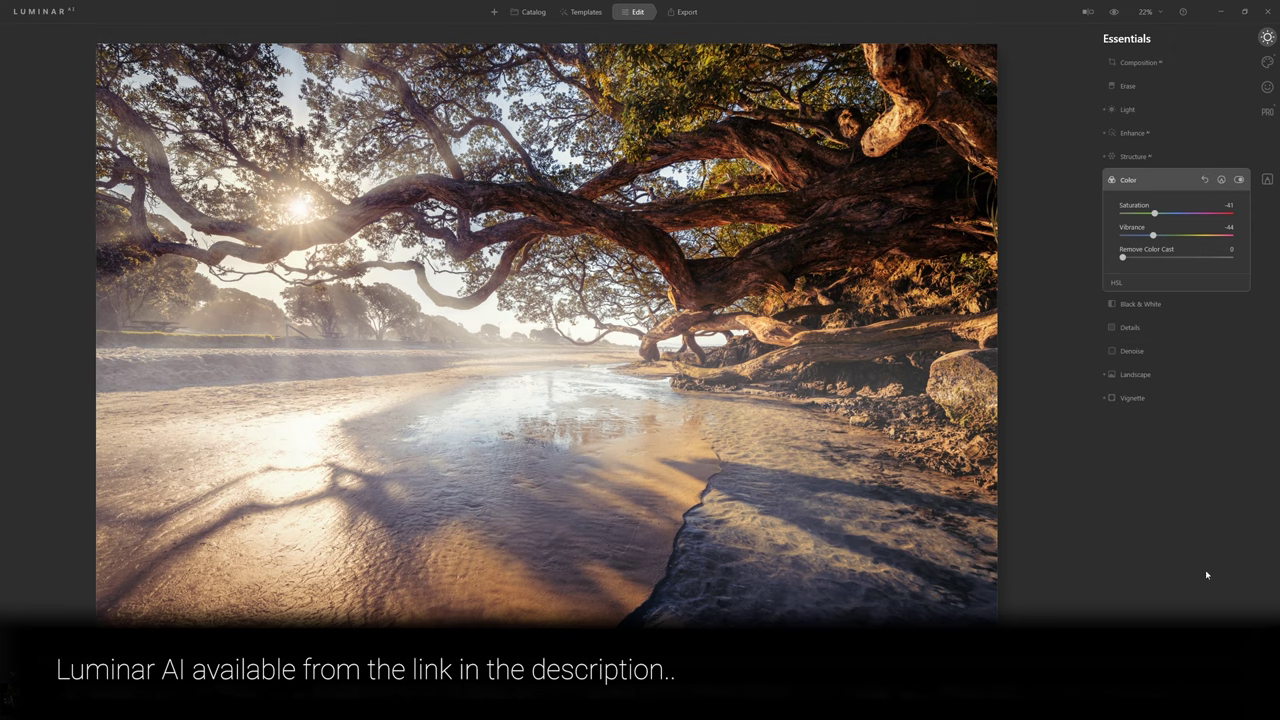
click(1147, 131)
click(1148, 220)
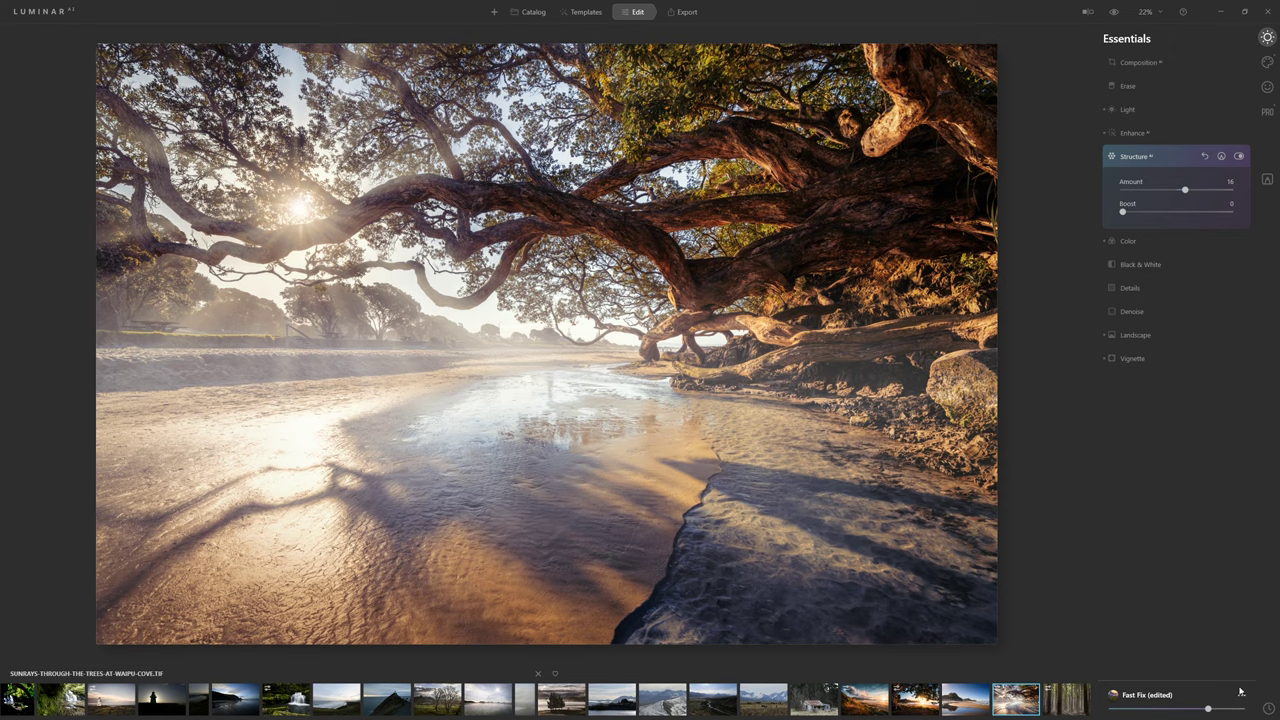
click(1242, 696)
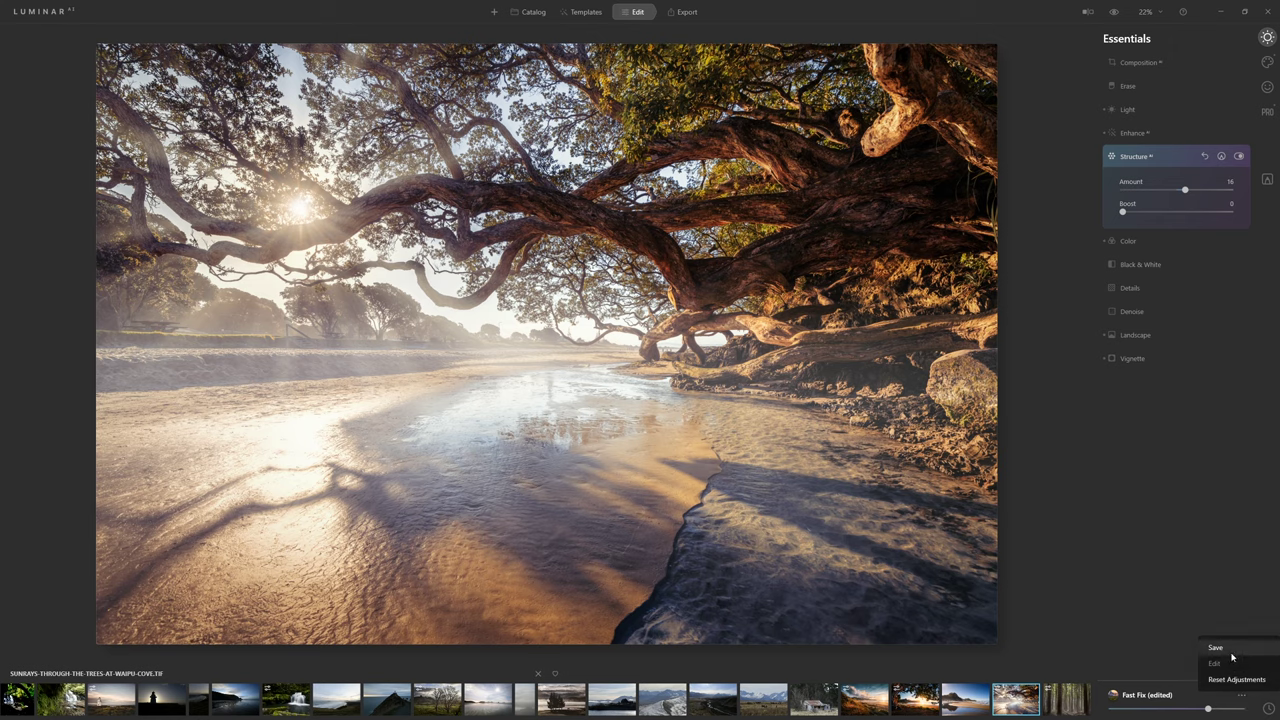
click(1232, 655)
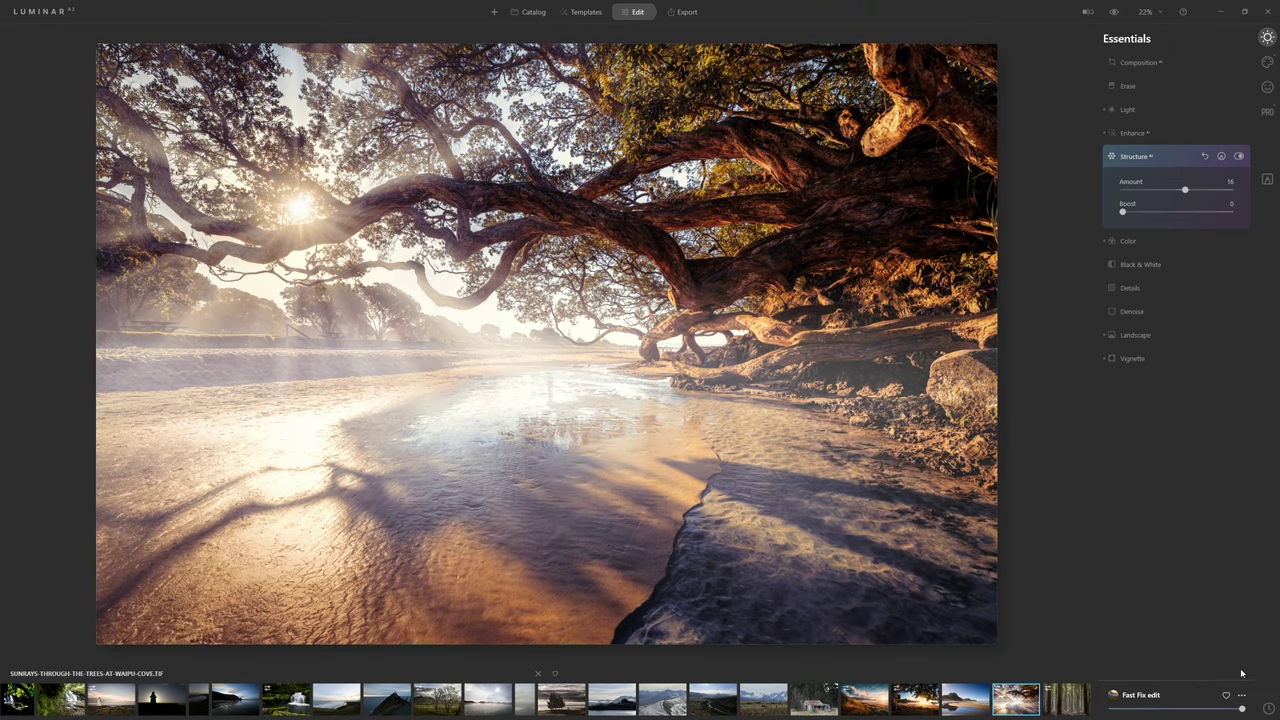
click(1205, 708)
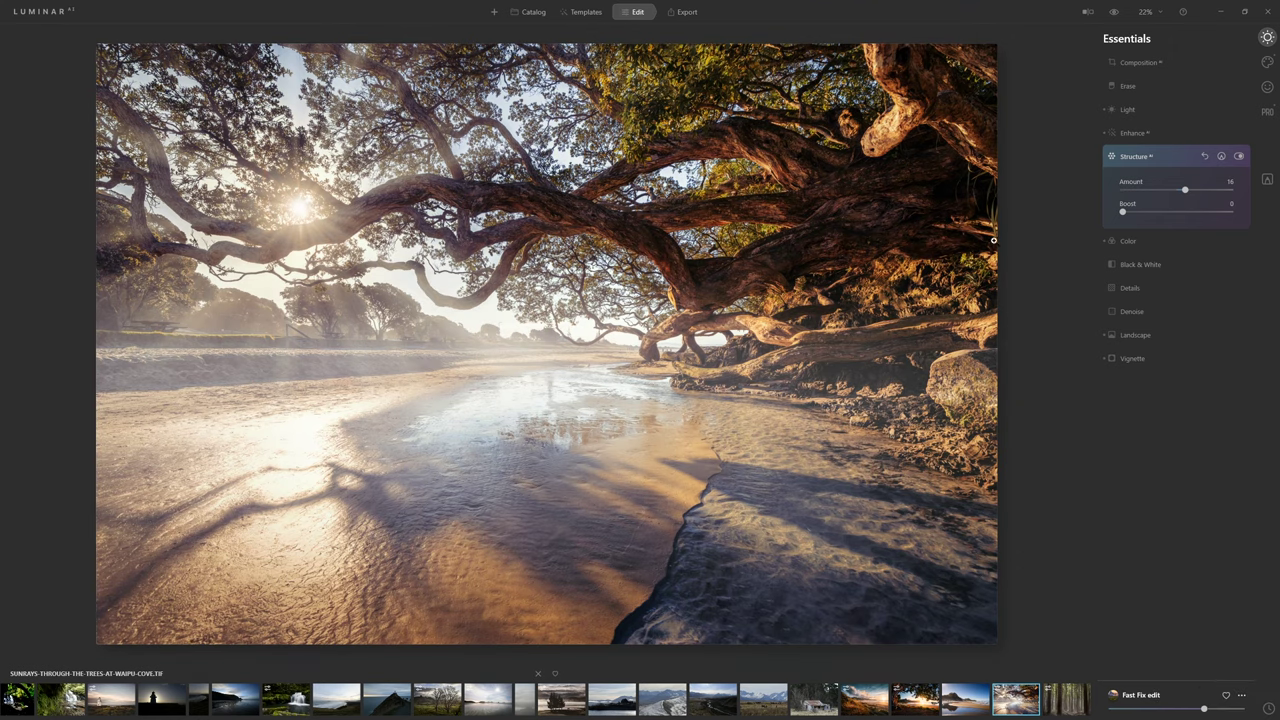
Step: Rename the saved "Fast Fix edit" user template as "AT Sun flare warm up"
click(584, 13)
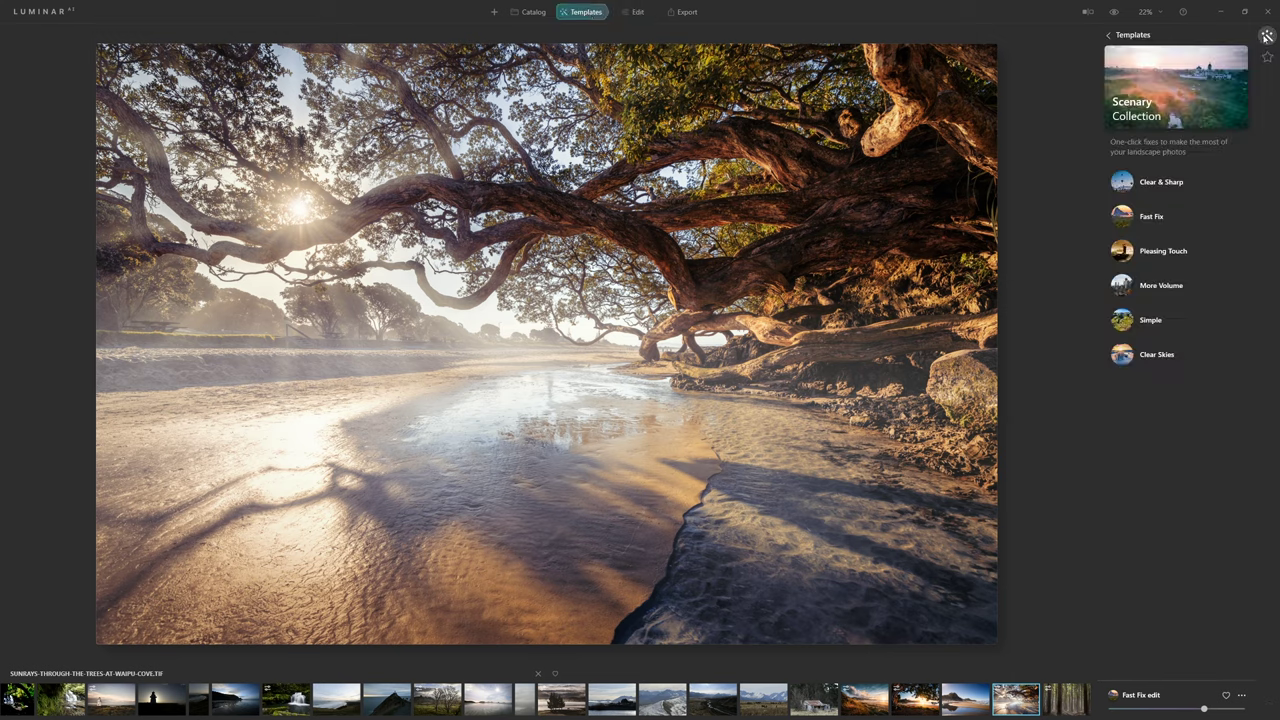
click(1267, 57)
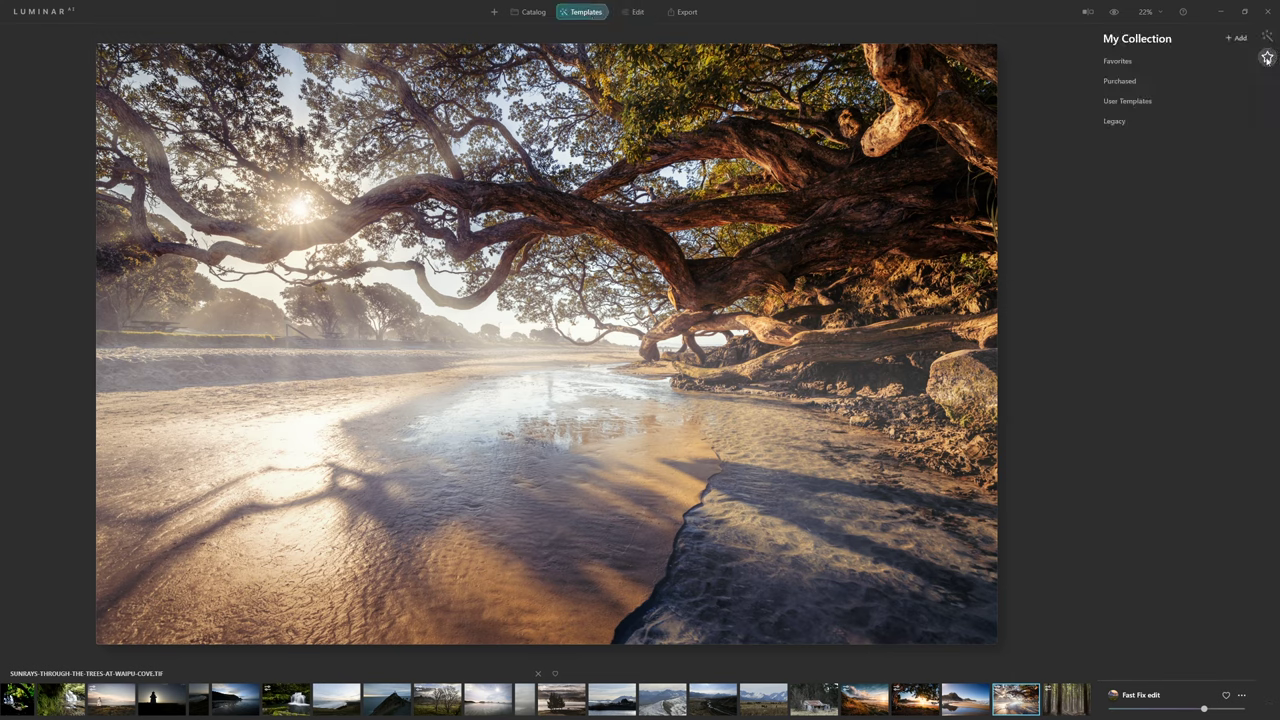
click(1143, 104)
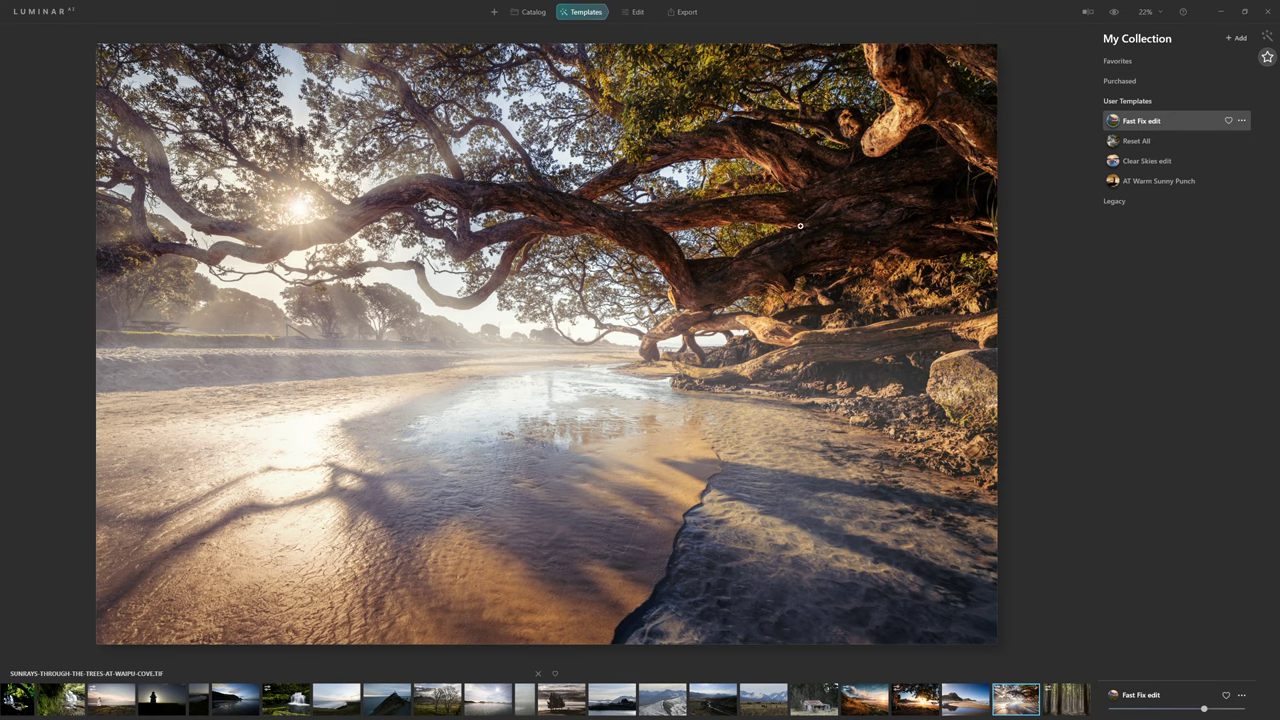
click(1246, 124)
click(1233, 150)
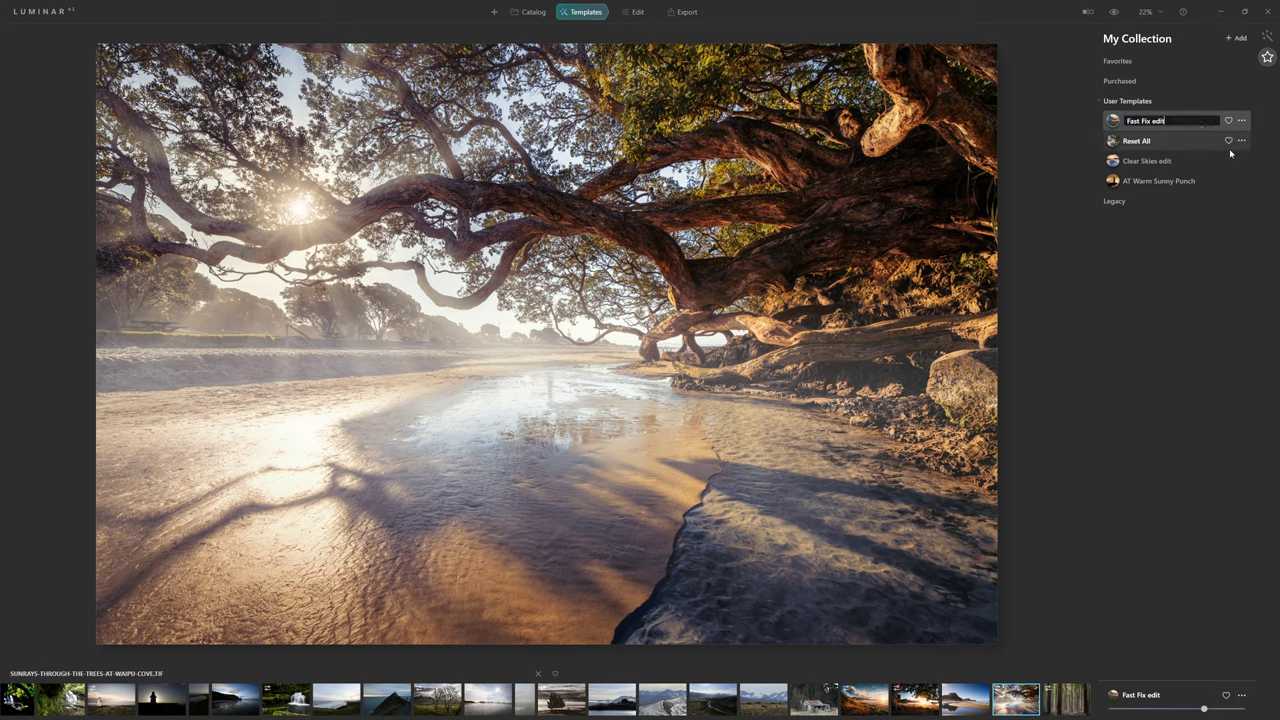
text(AT Sun flare warm up)
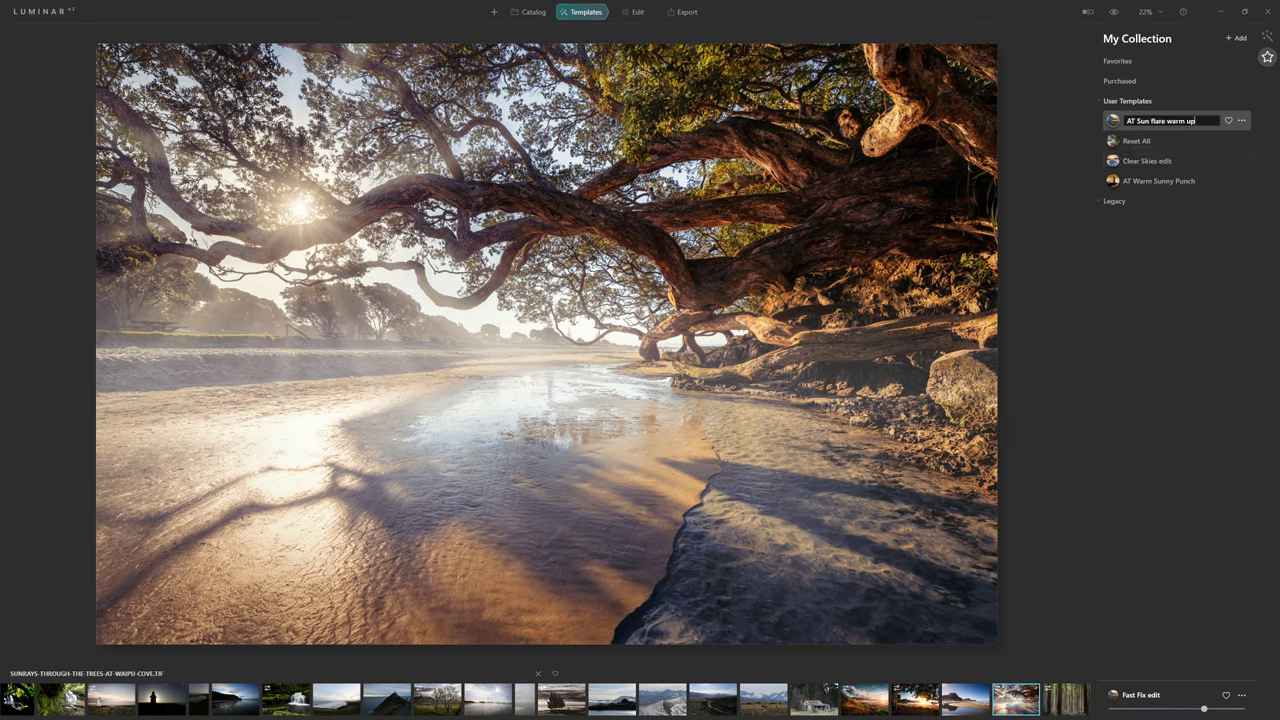
key(Return)
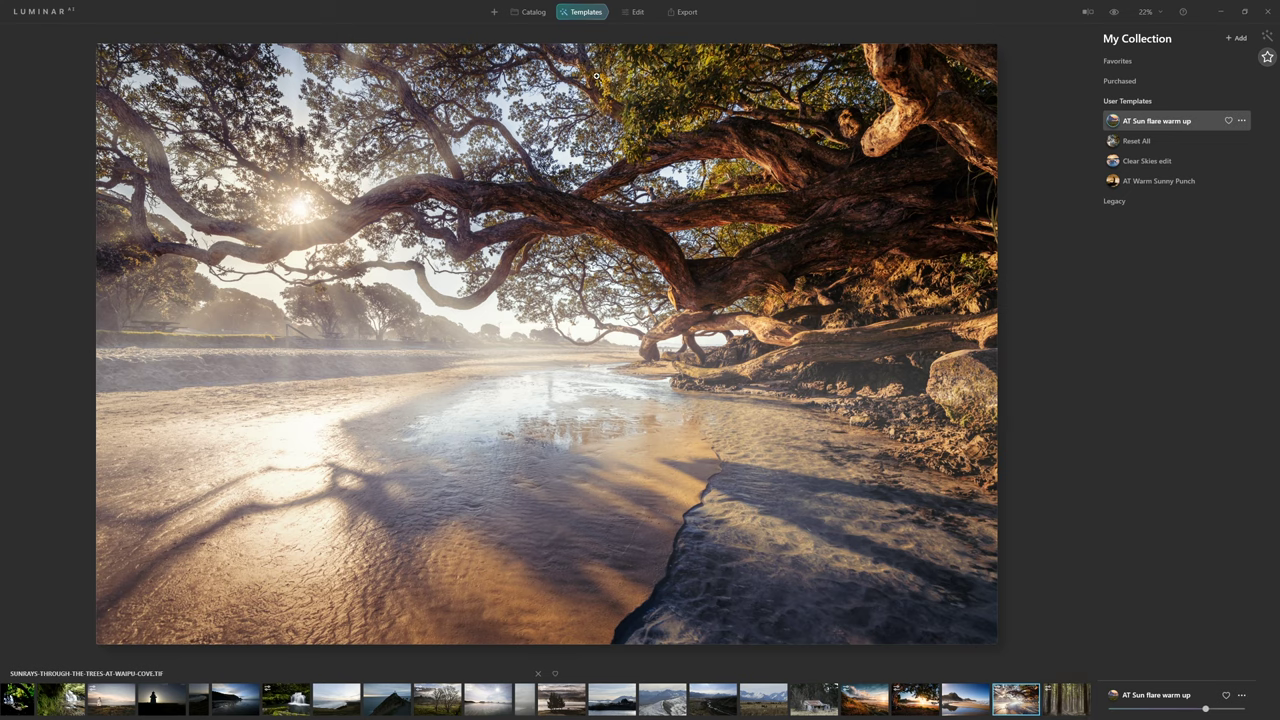
Step: Open the photo "Mowing the Lawn.nef" from the Landscapes folder and apply the "AT Sun flare warm up" user template
click(532, 13)
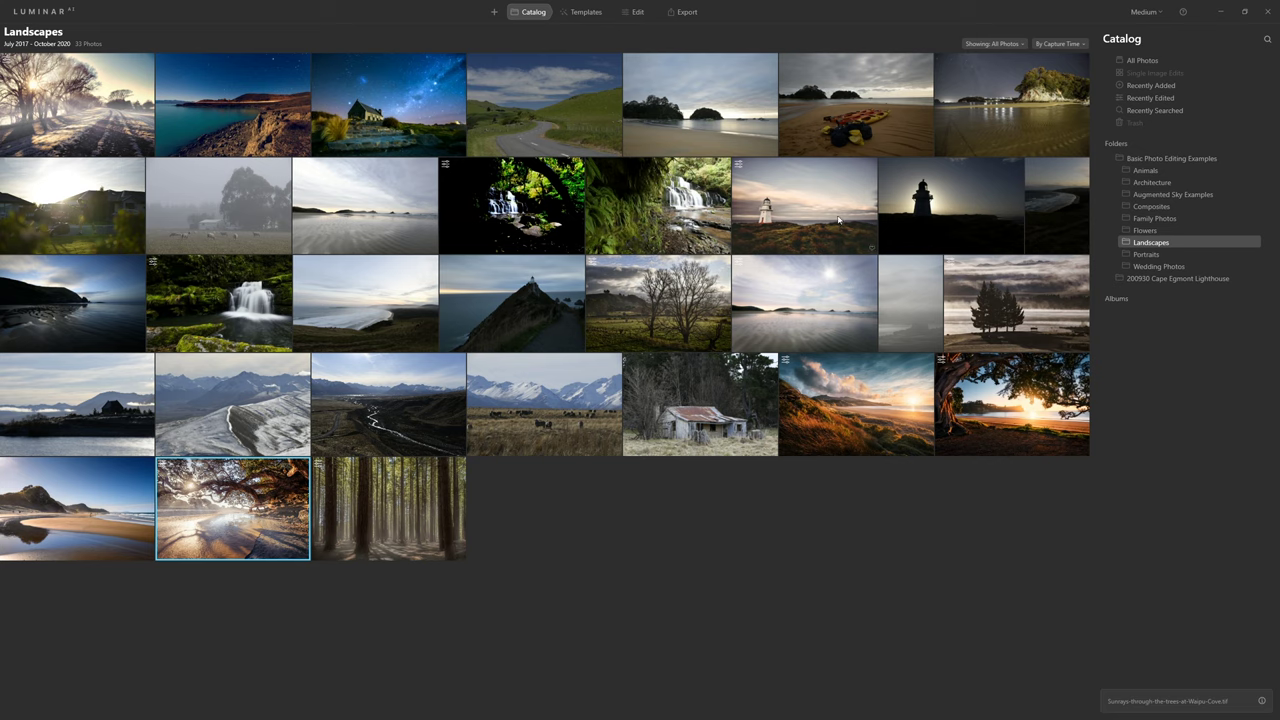
double_click(128, 237)
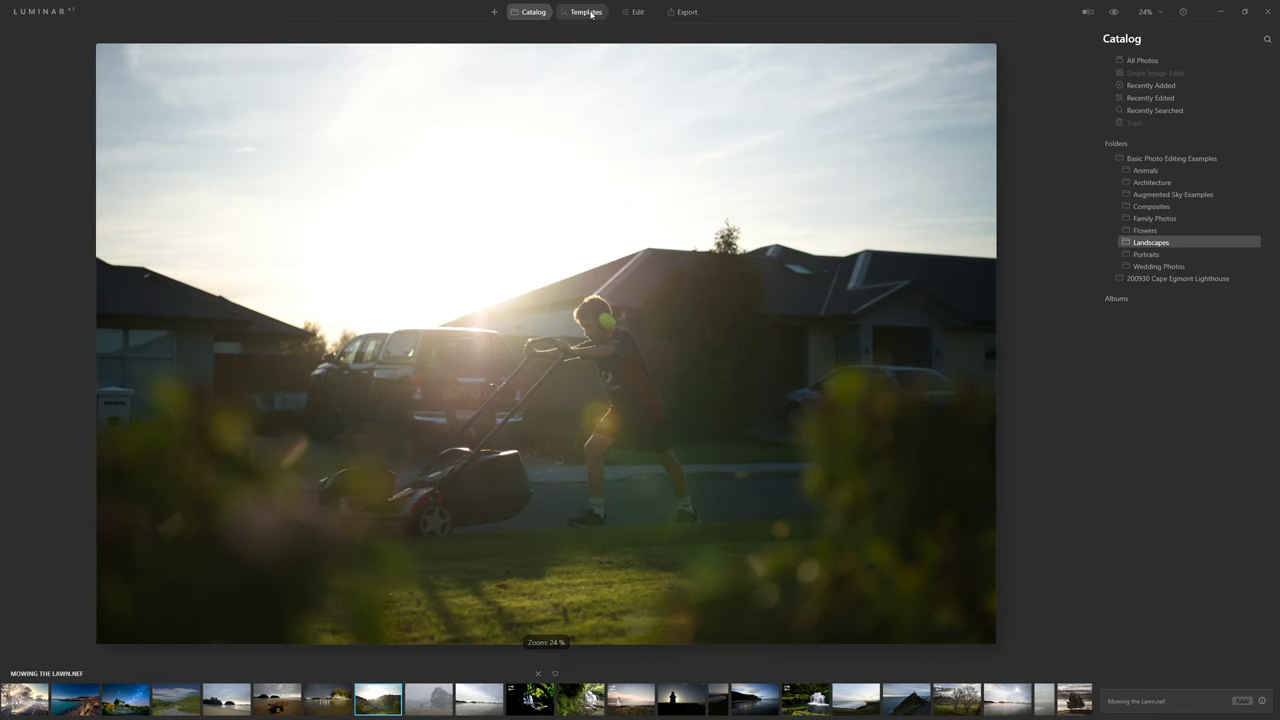
click(589, 18)
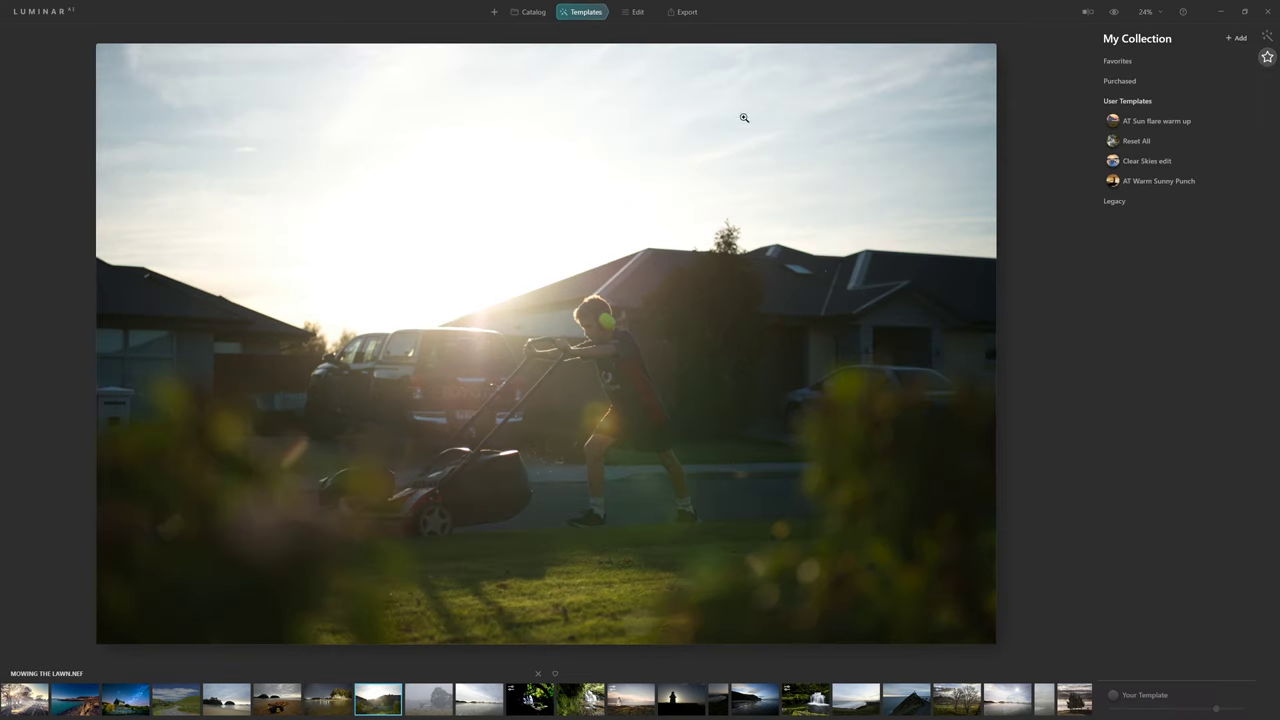
mouse_move(1150, 125)
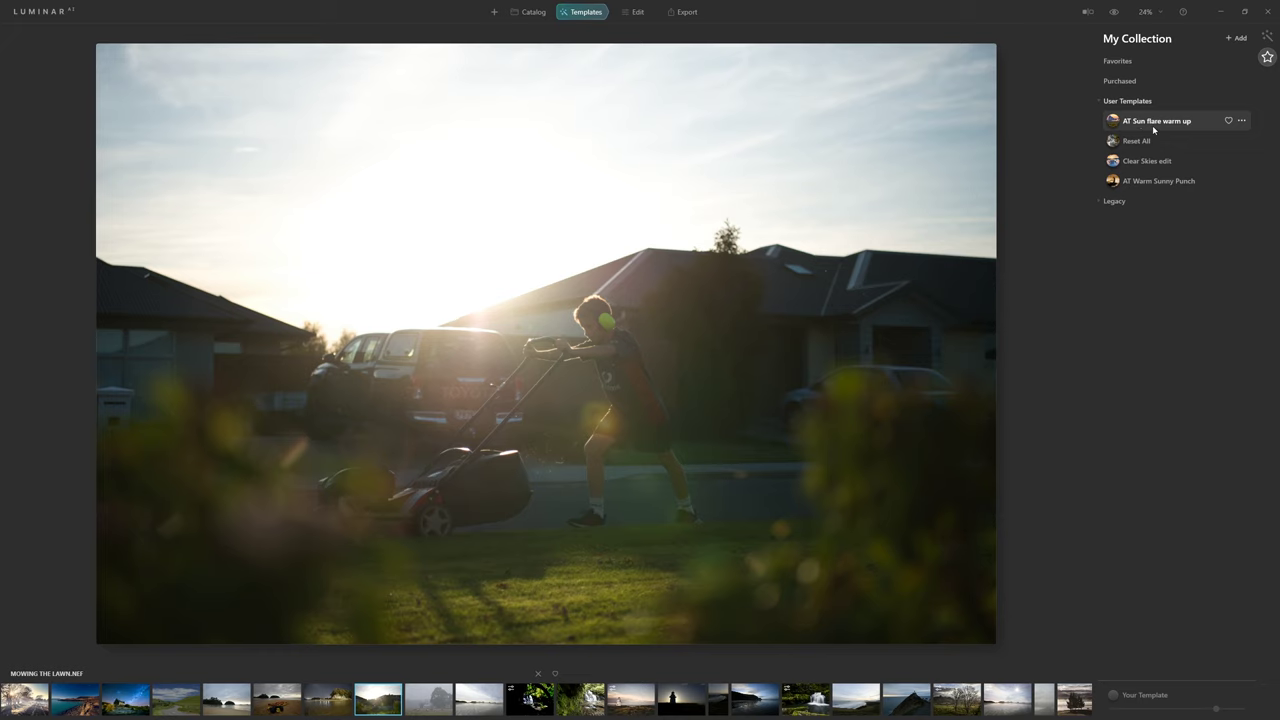
click(1152, 125)
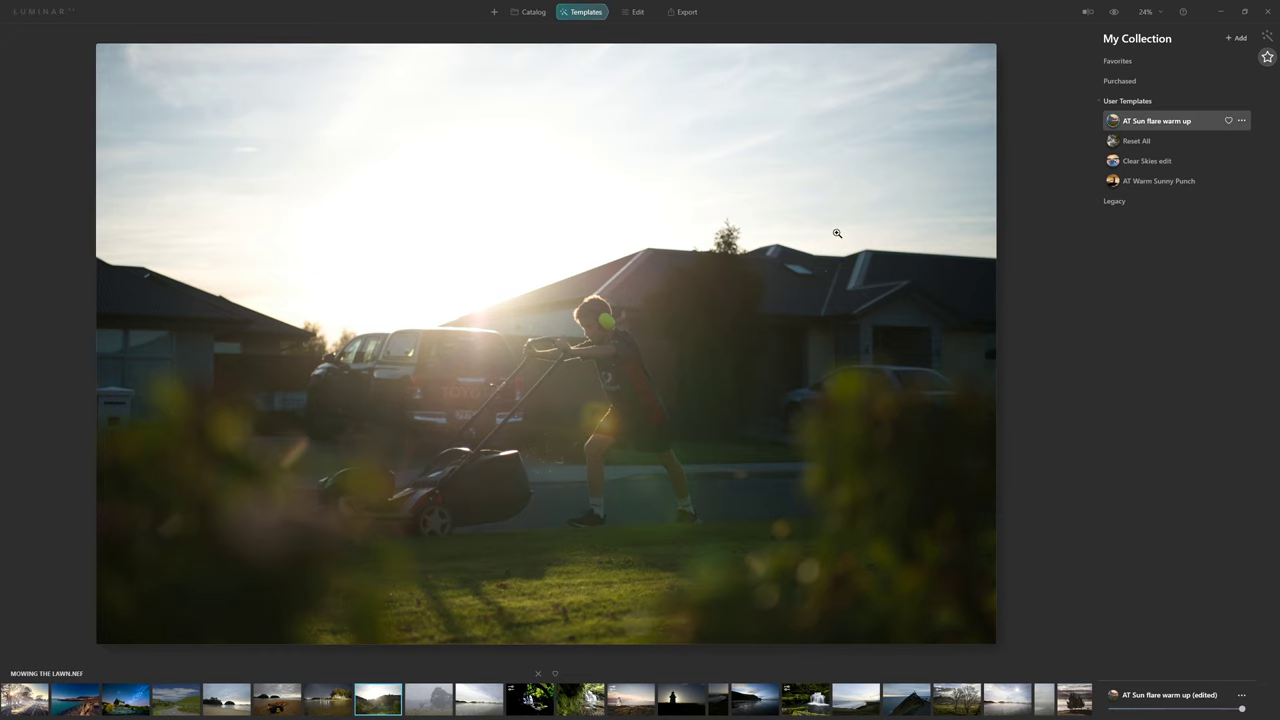